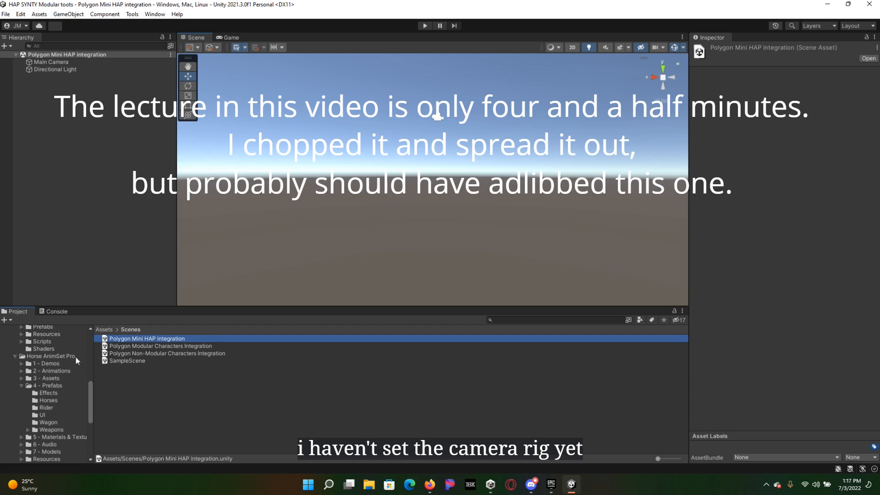
Step: Add the Human Rider Base prefab from the Horse AnimSet Pro Rider prefabs folder to the scene
{"action": "left_click_drag", "start_coordinate": [89, 392], "coordinate": [89, 396]}
{"action": "left_click", "coordinate": [58, 389]}
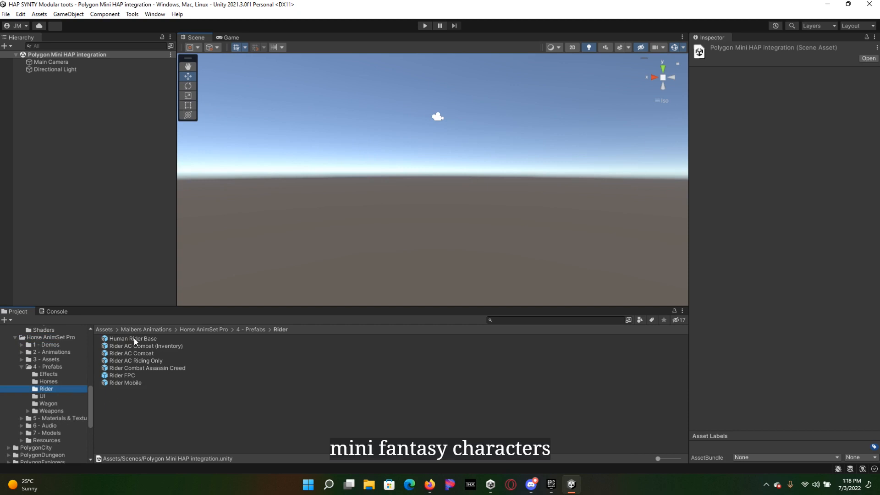
{"action": "left_click_drag", "start_coordinate": [134, 337], "coordinate": [96, 239]}
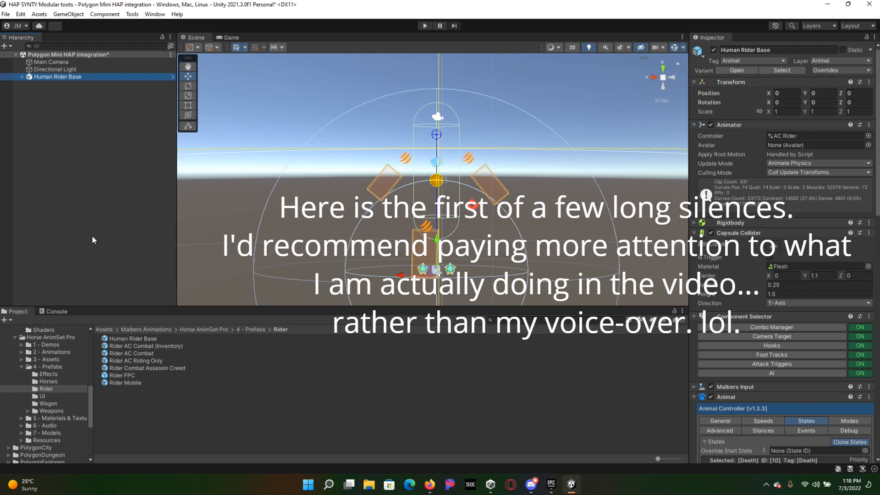
Step: Add the Chr_Adventure_Warrior_01 prefab from the PolygonMiniFantasyCharacters character prefabs to the scene
{"action": "left_click_drag", "start_coordinate": [90, 394], "coordinate": [91, 422]}
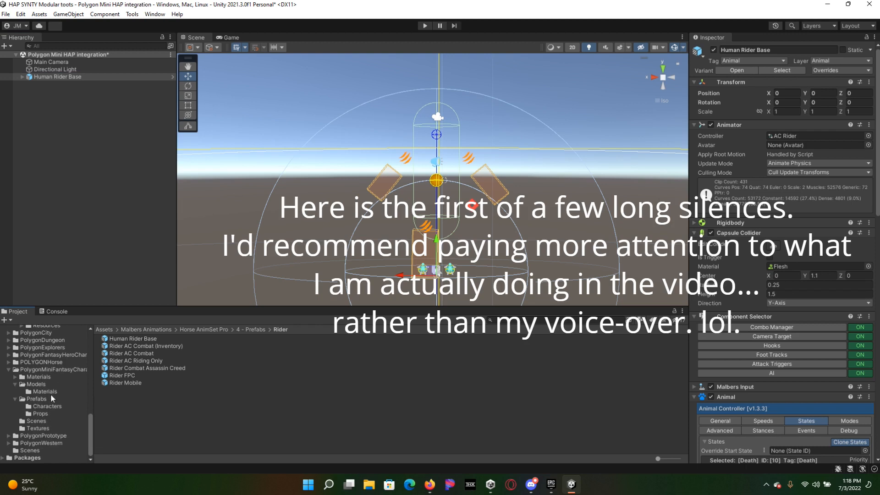
{"action": "left_click", "coordinate": [38, 404]}
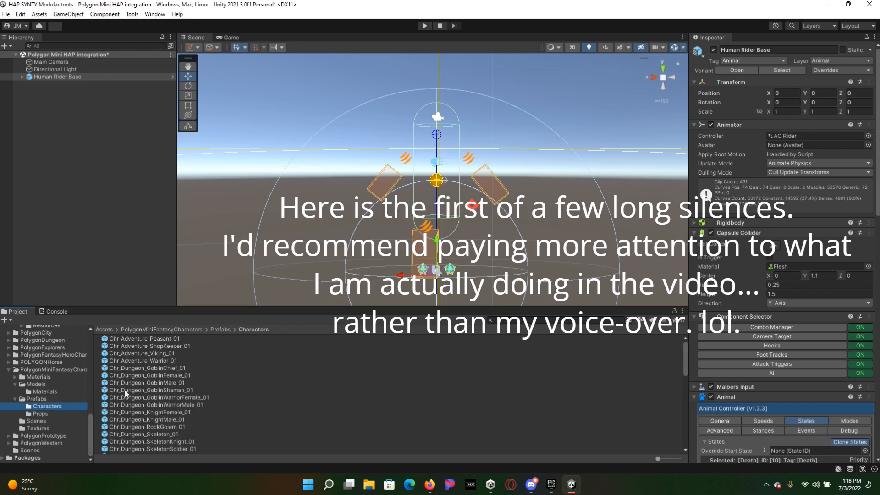
{"action": "left_click_drag", "start_coordinate": [130, 360], "coordinate": [81, 226]}
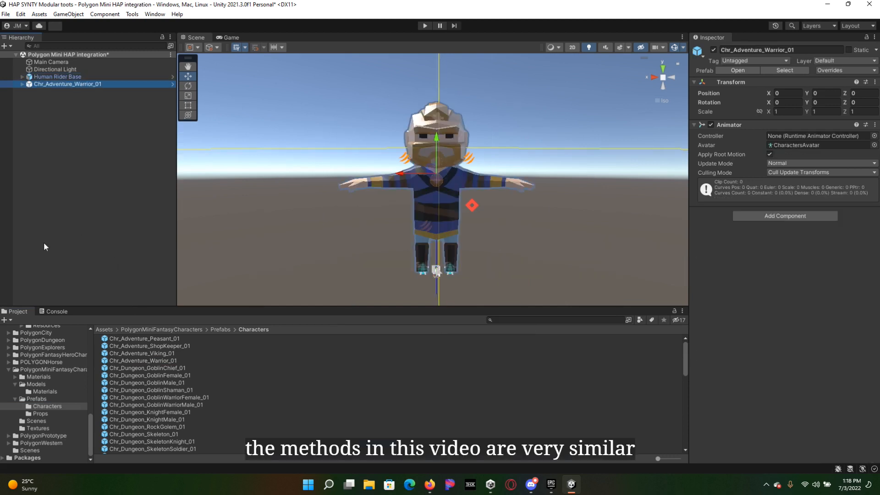
Step: Create a Terrain object in the scene and assign the New Terrain asset as its Terrain Collider's terrain data
{"action": "right_click", "coordinate": [52, 112]}
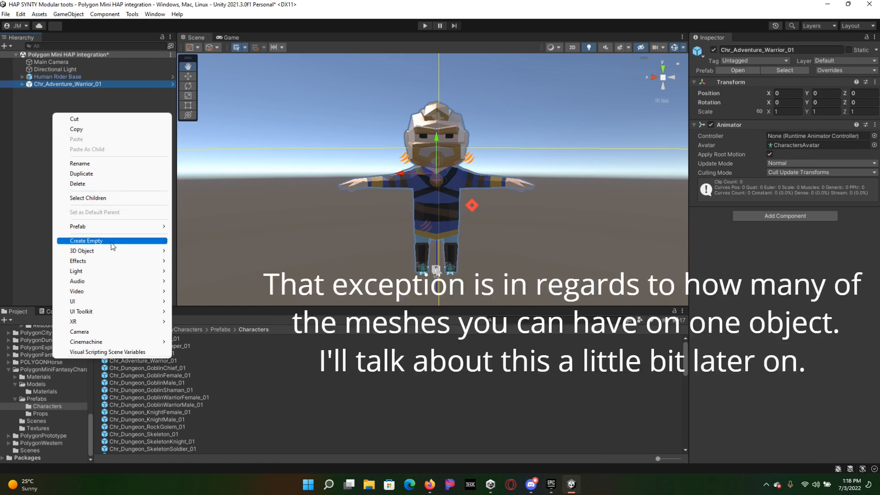
{"action": "mouse_move", "coordinate": [113, 252]}
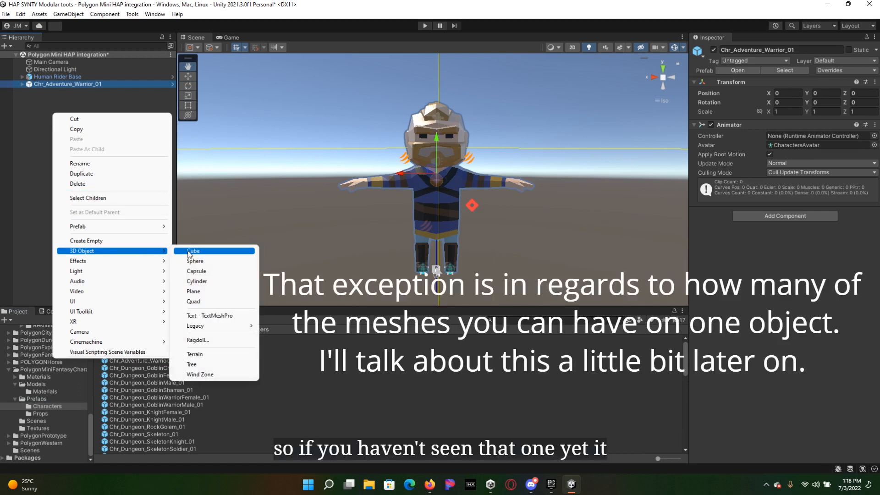
{"action": "left_click", "coordinate": [200, 355]}
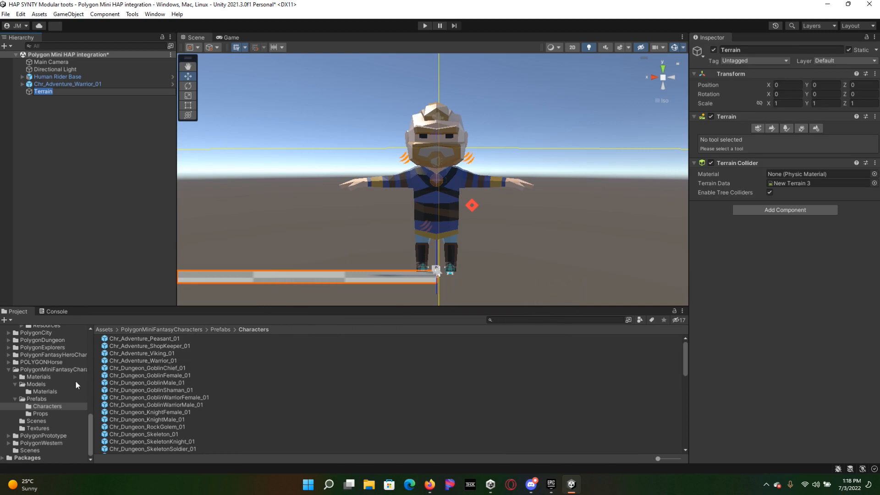
{"action": "scroll", "coordinate": [38, 362], "scroll_direction": "up", "scroll_amount": 10}
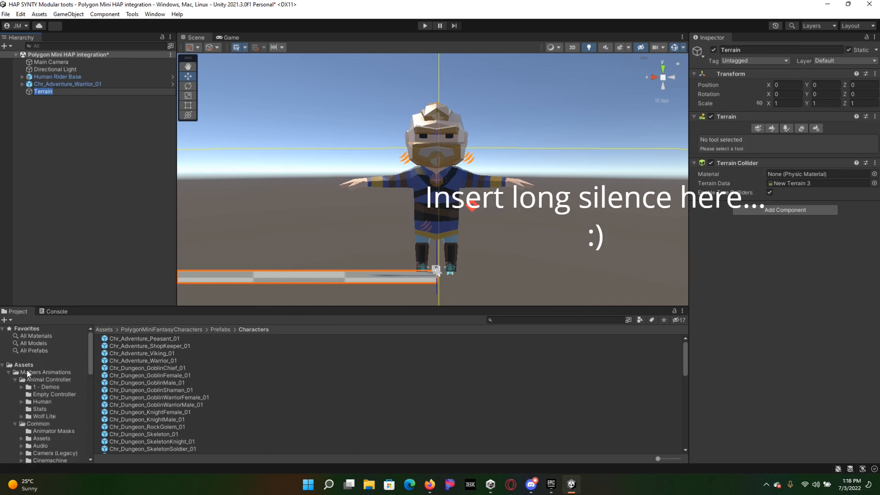
{"action": "left_click", "coordinate": [28, 365]}
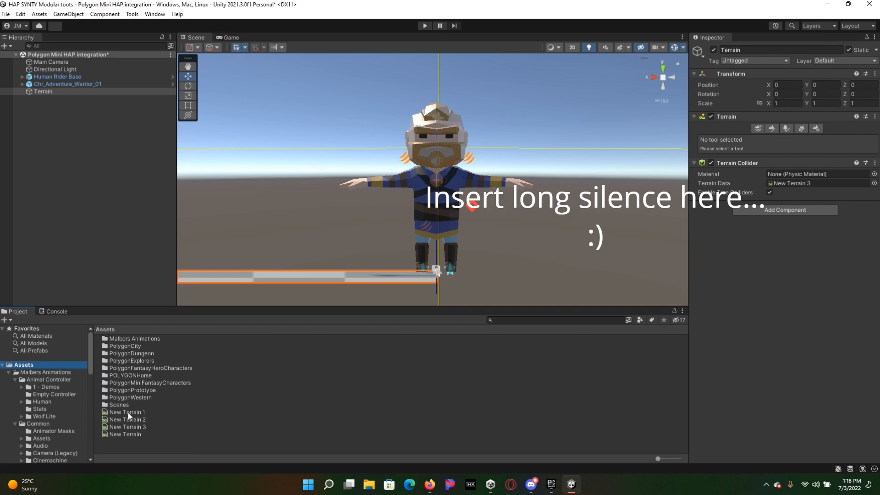
{"action": "left_click_drag", "start_coordinate": [126, 435], "coordinate": [813, 184]}
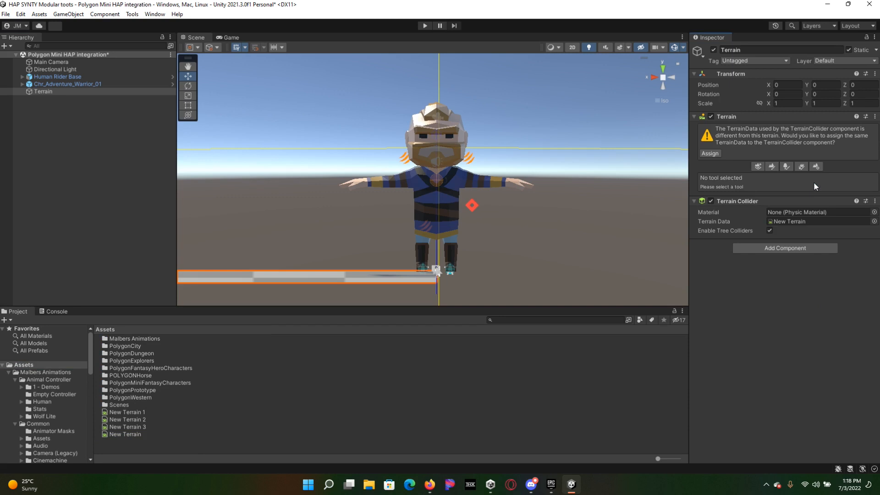
Step: Set the Terrain's position to X -500 and Z -500
{"action": "left_click", "coordinate": [789, 87]}
{"action": "type", "text": "-500"}
{"action": "key", "text": "Tab"}
{"action": "key", "text": "Tab"}
{"action": "type", "text": "-500"}
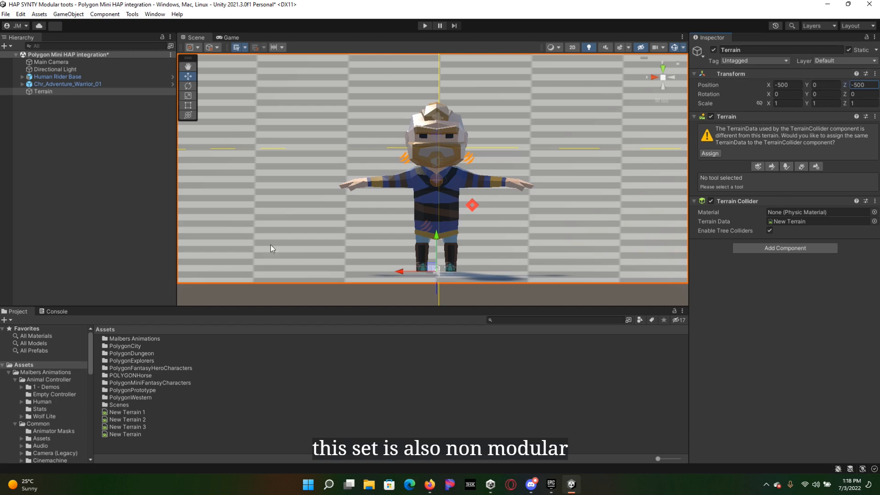
Step: Reorder the scene hierarchy so that Terrain sits above Main Camera as the first object
{"action": "left_click", "coordinate": [57, 201]}
{"action": "left_click_drag", "start_coordinate": [49, 90], "coordinate": [59, 61]}
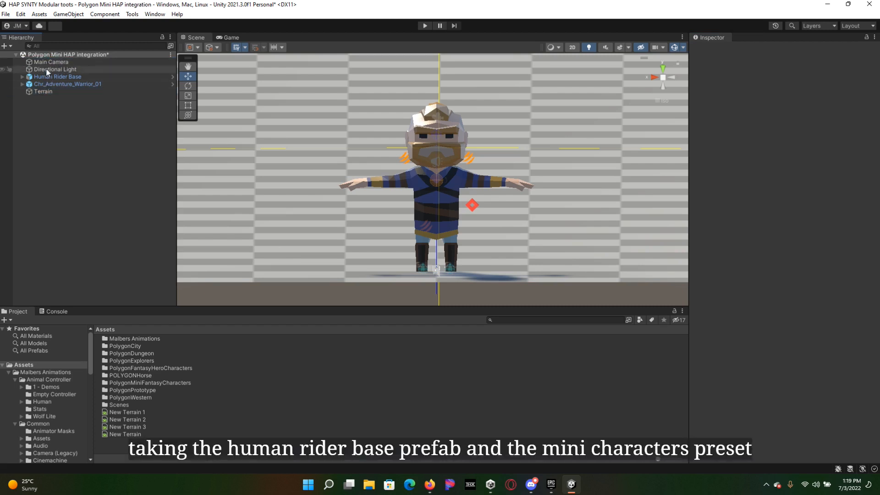
{"action": "left_click_drag", "start_coordinate": [44, 93], "coordinate": [51, 65]}
{"action": "left_click", "coordinate": [51, 71]}
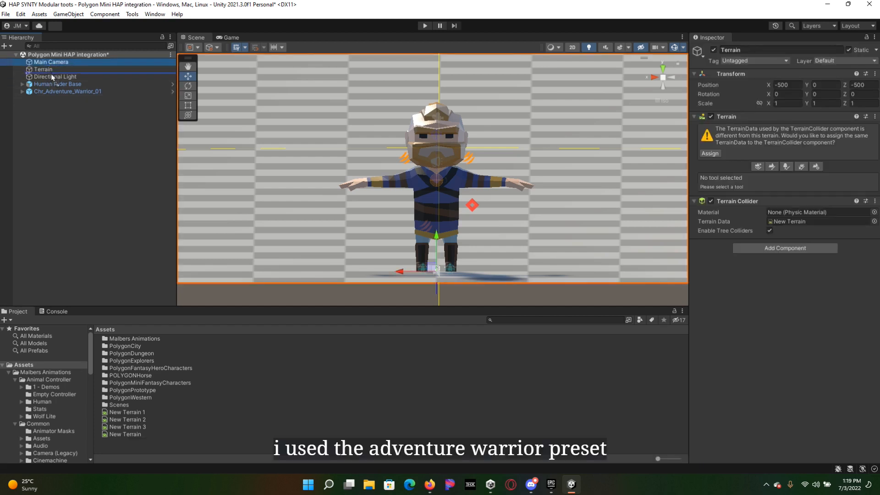
{"action": "left_click", "coordinate": [51, 150]}
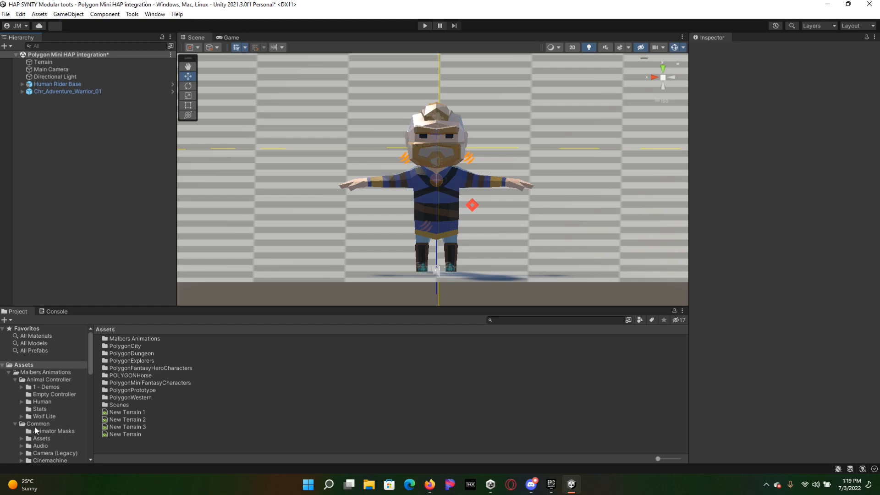
Step: Add the Cinemachine prefabs from CM Brain through CM Lock On Target to the scene, directly below Main Camera
{"action": "left_click", "coordinate": [51, 459]}
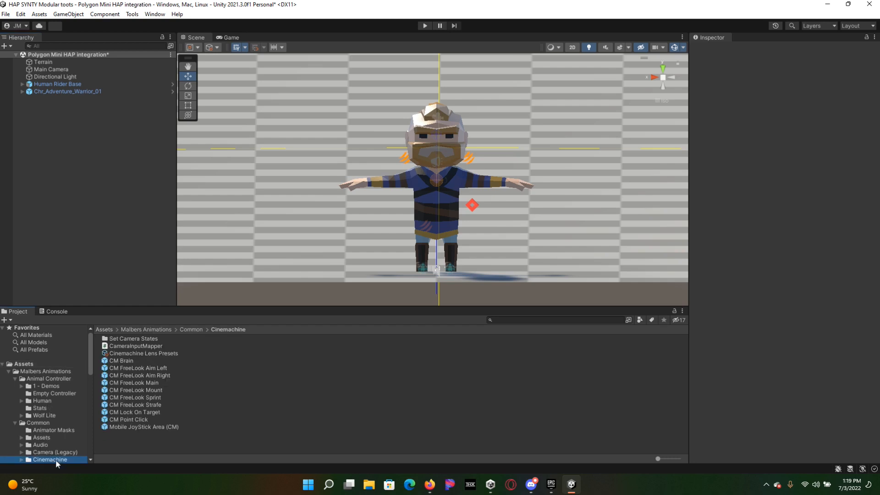
{"action": "left_click", "coordinate": [132, 361]}
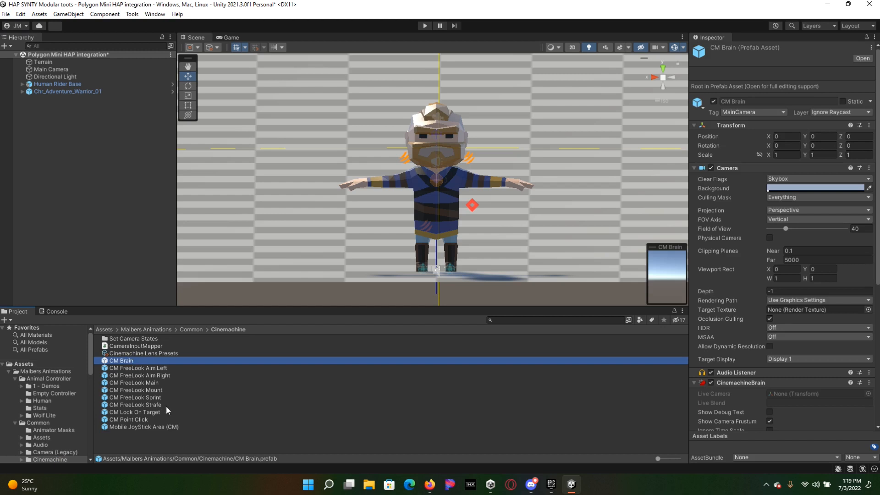
{"action": "left_click", "coordinate": [145, 412], "text": "shift"}
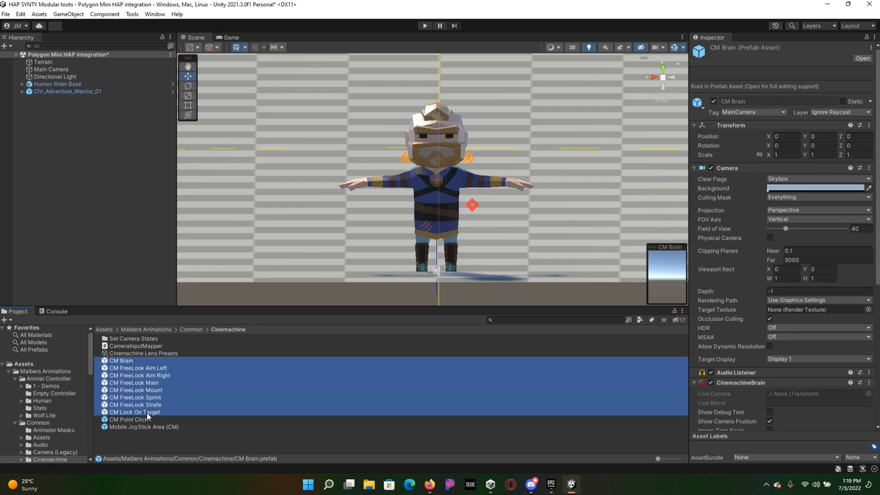
{"action": "left_click_drag", "start_coordinate": [129, 362], "coordinate": [46, 77]}
Step: Group Main Camera and all the CM camera objects under a new empty parent
{"action": "left_click", "coordinate": [47, 70]}
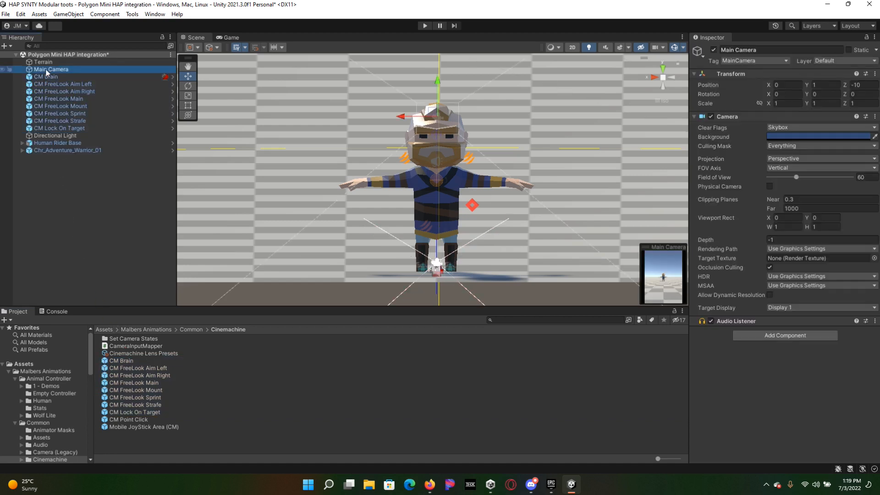
{"action": "left_click", "coordinate": [63, 128], "text": "shift"}
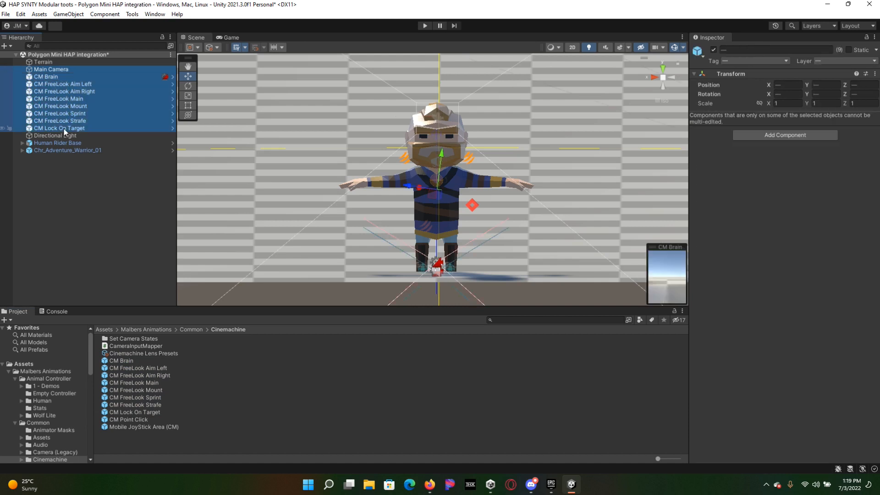
{"action": "right_click", "coordinate": [64, 128]}
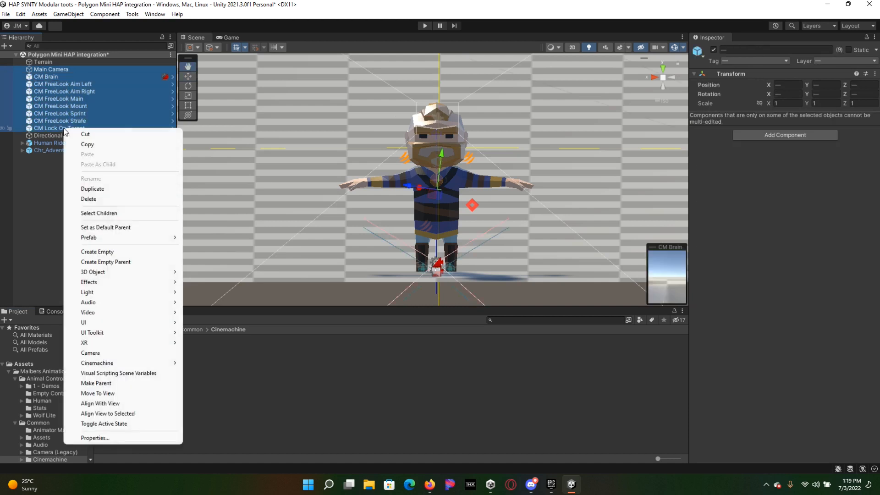
{"action": "left_click", "coordinate": [110, 261]}
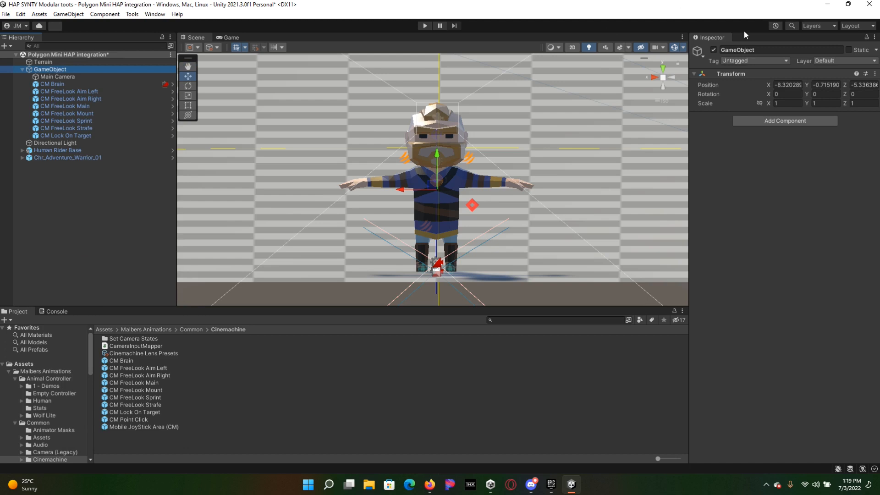
Step: Rename the cameras' parent object to CameraRig and collapse it in the hierarchy
{"action": "left_click", "coordinate": [786, 48]}
{"action": "type", "text": "cAM"}
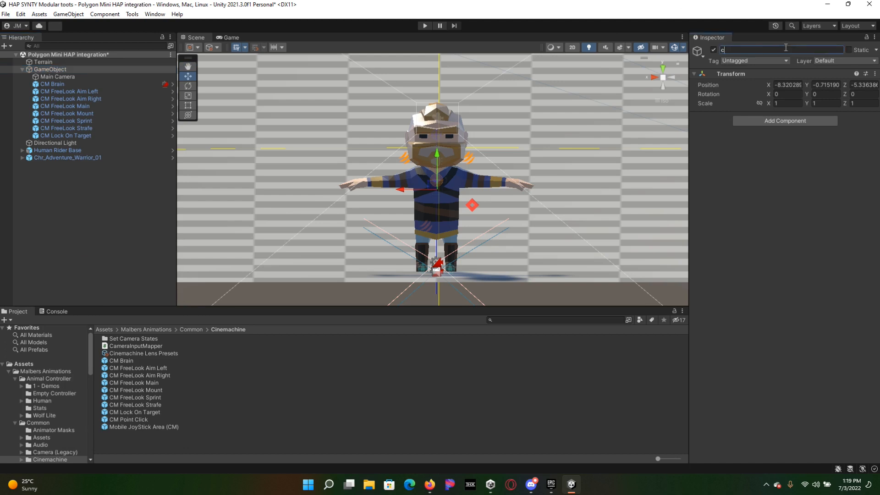
{"action": "key", "text": "BackSpace"}
{"action": "key", "text": "BackSpace"}
{"action": "key", "text": "BackSpace"}
{"action": "key", "text": "Caps_Lock"}
{"action": "type", "text": "CameraRgi"}
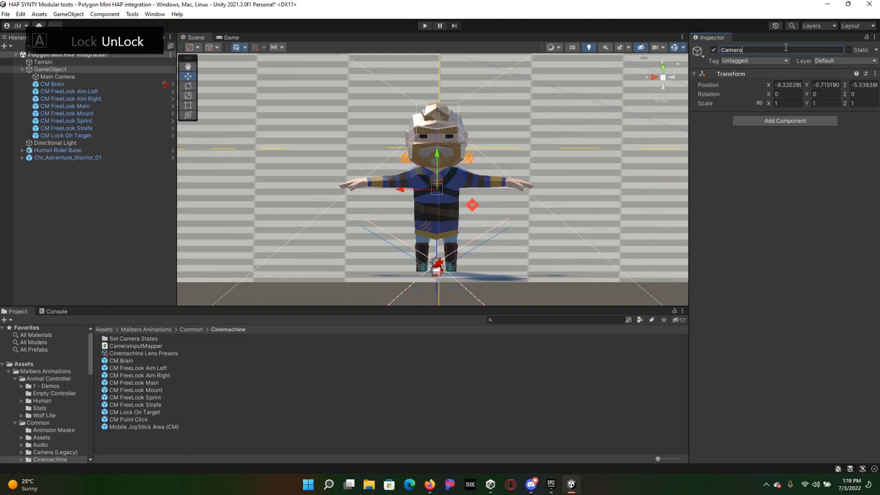
{"action": "key", "text": "Return"}
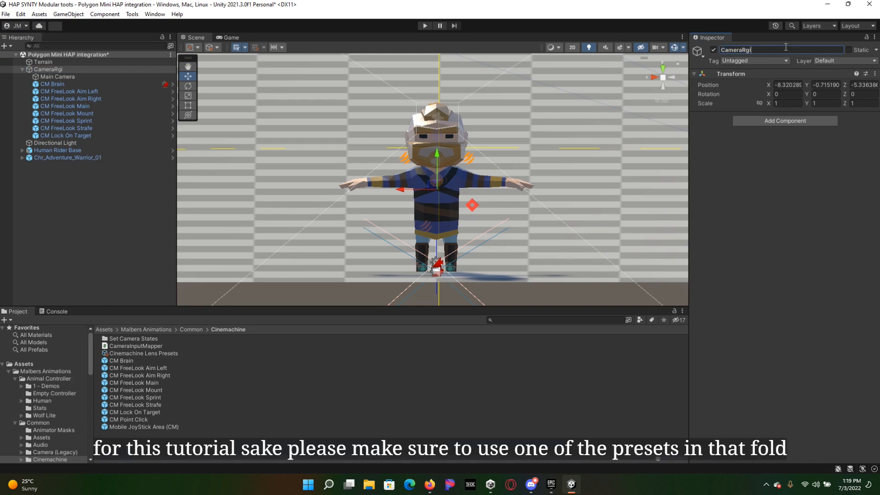
{"action": "key", "text": "BackSpace"}
{"action": "key", "text": "BackSpace"}
{"action": "type", "text": "ig"}
{"action": "left_click", "coordinate": [22, 69]}
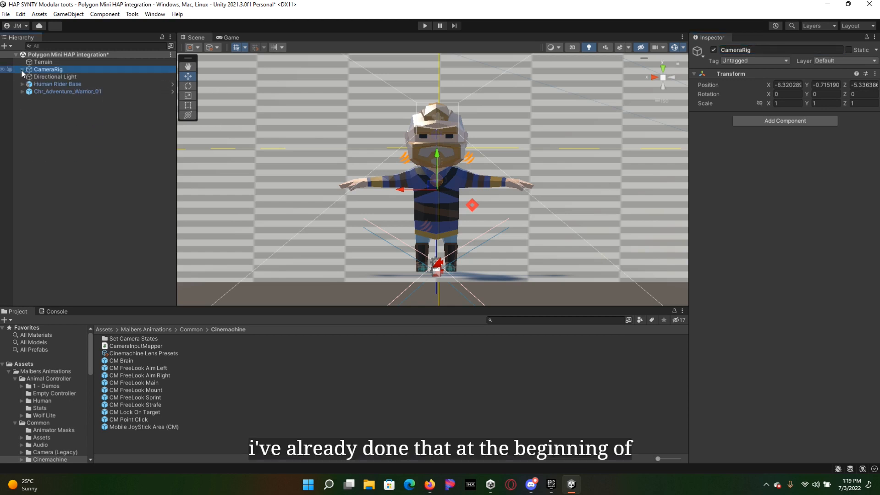
Step: Completely unpack the Human Rider Base and Chr_Adventure_Warrior_01 prefab instances
{"action": "left_click", "coordinate": [71, 84]}
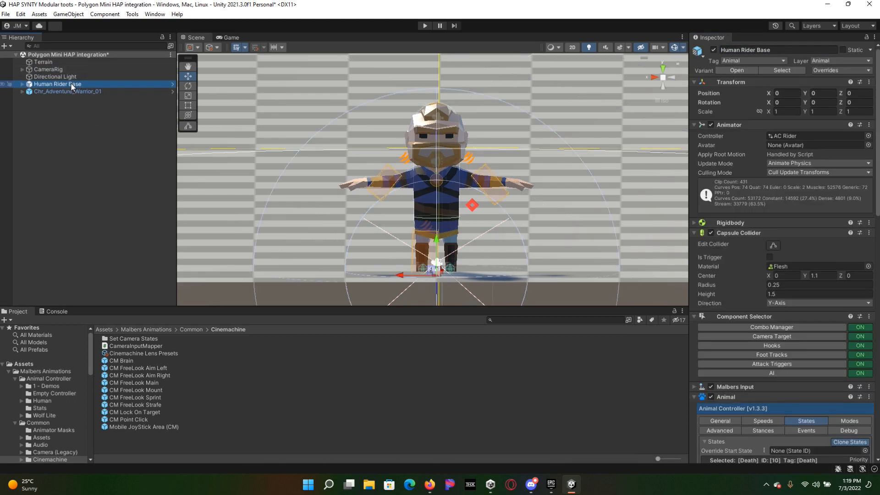
{"action": "left_click", "coordinate": [72, 92], "text": "ctrl"}
{"action": "right_click", "coordinate": [71, 91]}
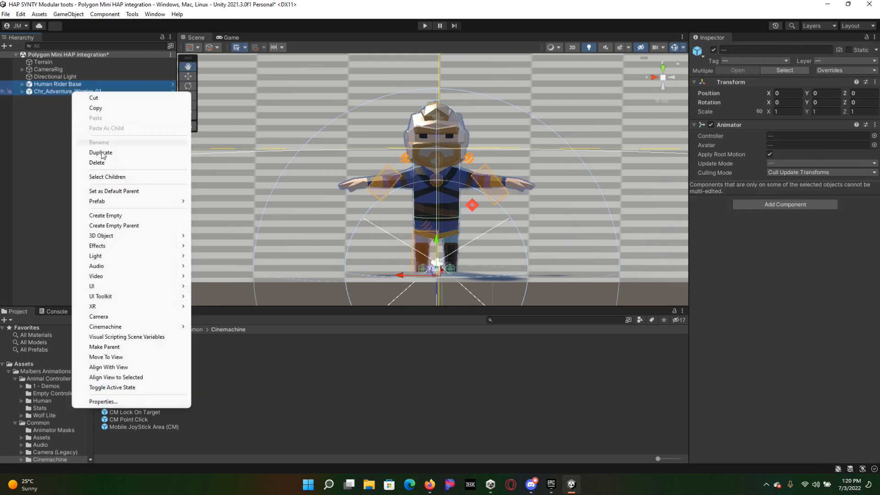
{"action": "mouse_move", "coordinate": [120, 202]}
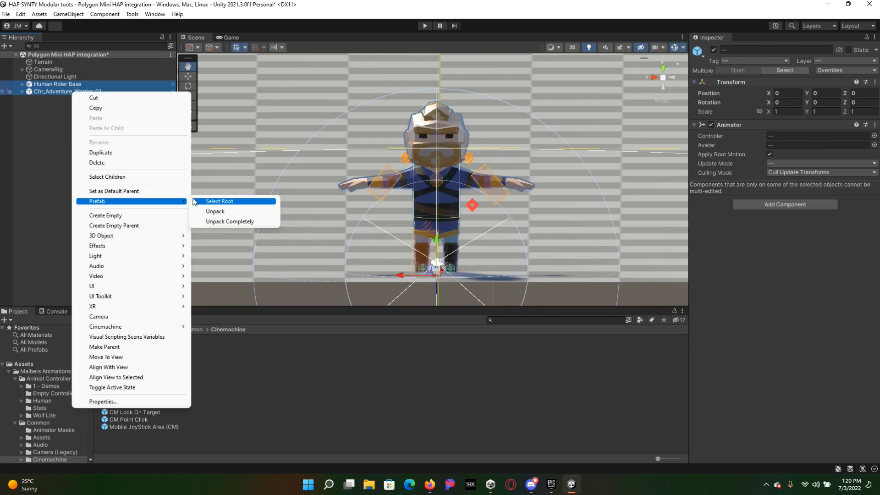
{"action": "left_click", "coordinate": [217, 221]}
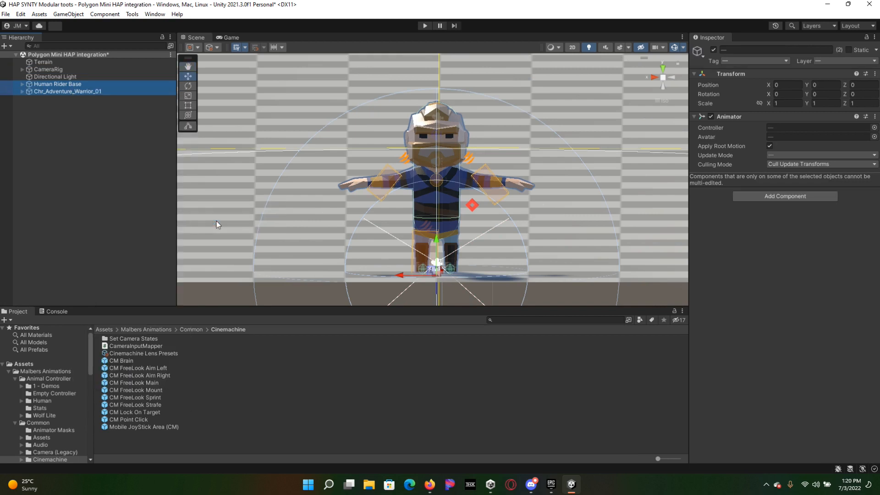
{"action": "left_click", "coordinate": [67, 134]}
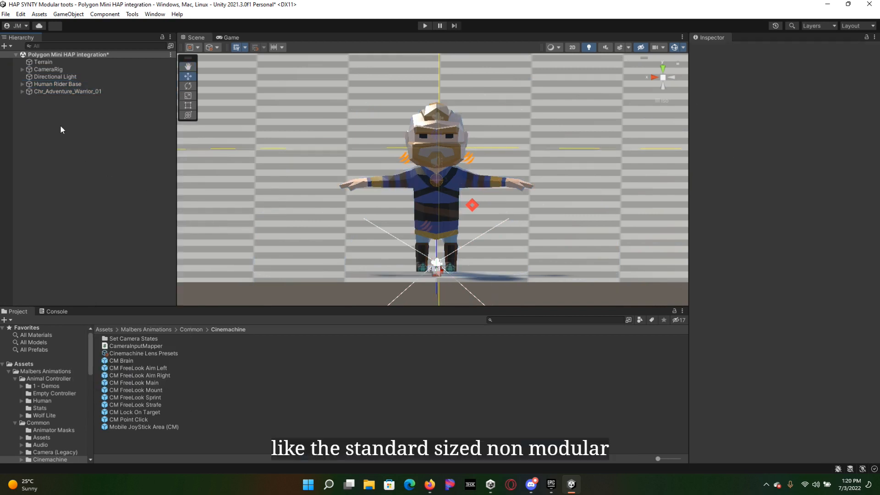
Step: Move the Chr_Adventure_Warrior_01 child mesh out of the warrior character and make it a child of Human Rider Base
{"action": "left_click", "coordinate": [22, 91]}
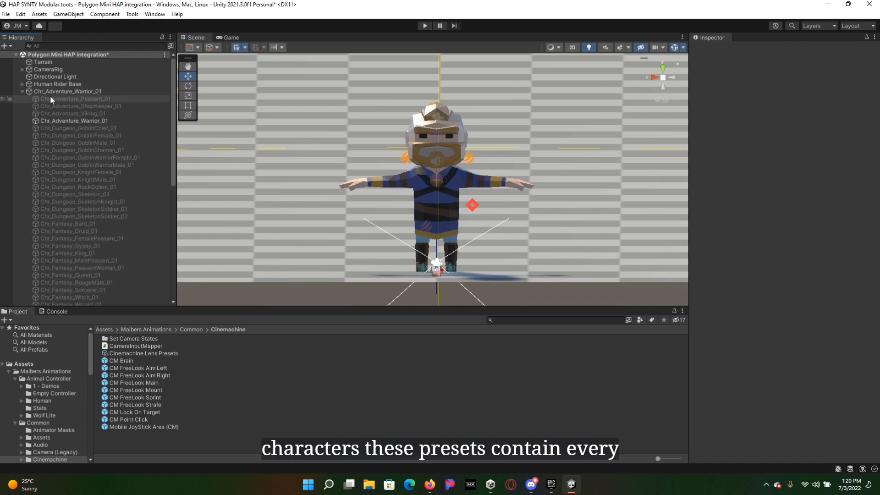
{"action": "left_click", "coordinate": [57, 120]}
{"action": "left_click_drag", "start_coordinate": [55, 84], "coordinate": [54, 84]}
Step: Delete the unused character meshes from Chr_Adventure_Peasant_01 through Chr_Western_WorkingGirl_01 under the warrior character, keeping its root
{"action": "scroll", "coordinate": [68, 145], "scroll_direction": "down", "scroll_amount": 5}
{"action": "scroll", "coordinate": [67, 145], "scroll_direction": "down", "scroll_amount": 6}
{"action": "left_click", "coordinate": [69, 295]}
{"action": "scroll", "coordinate": [74, 275], "scroll_direction": "up", "scroll_amount": 10}
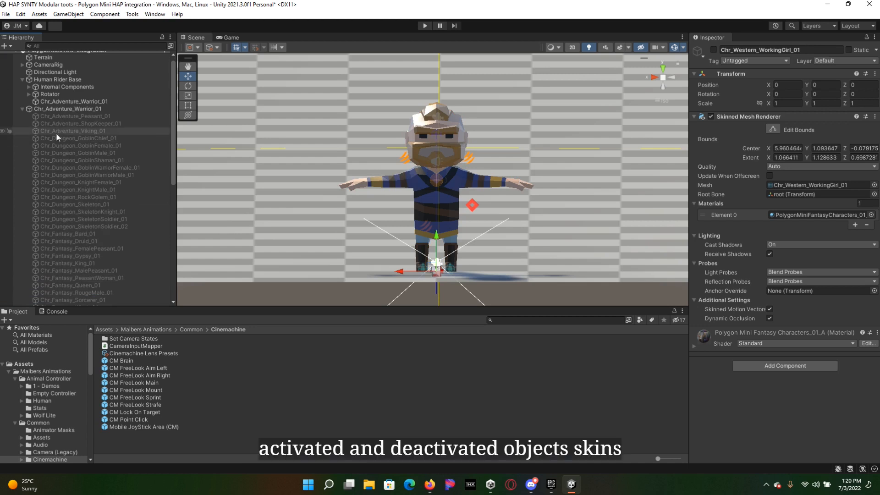
{"action": "left_click", "coordinate": [59, 117], "text": "shift"}
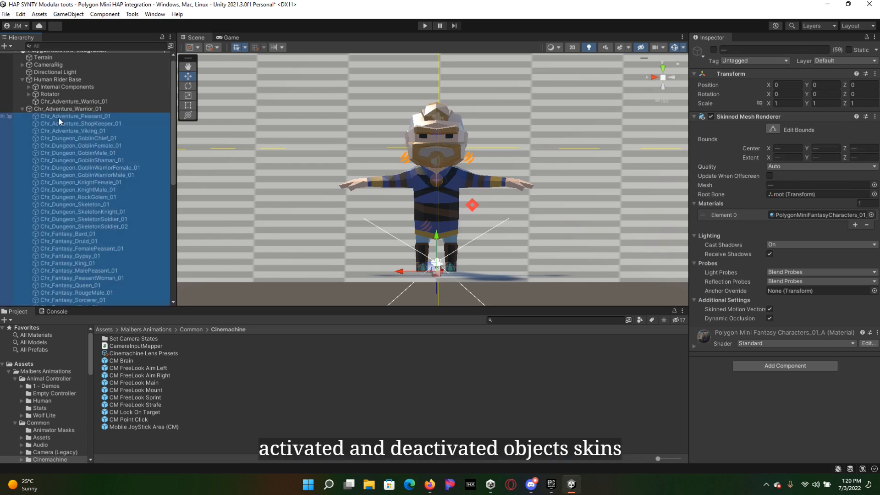
{"action": "key", "text": "Delete"}
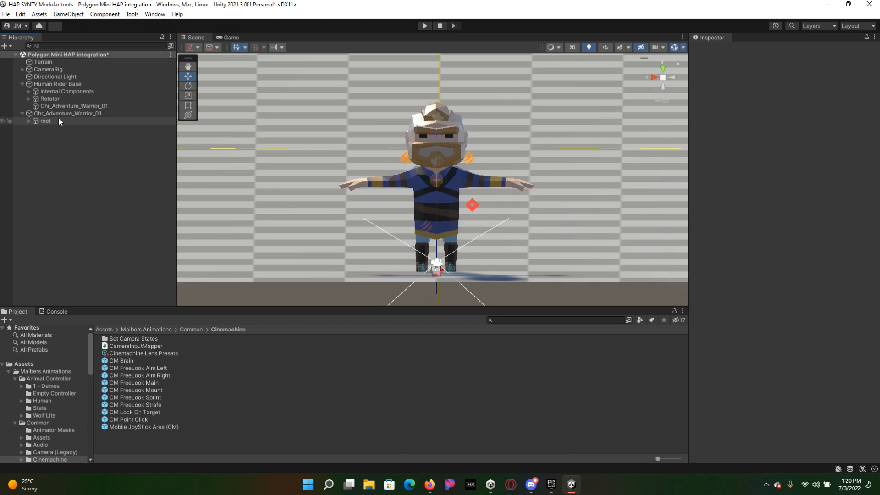
Step: Move the skeleton's root out of Chr_Adventure_Warrior_01 and make it a child of Human Rider Base
{"action": "left_click", "coordinate": [46, 120]}
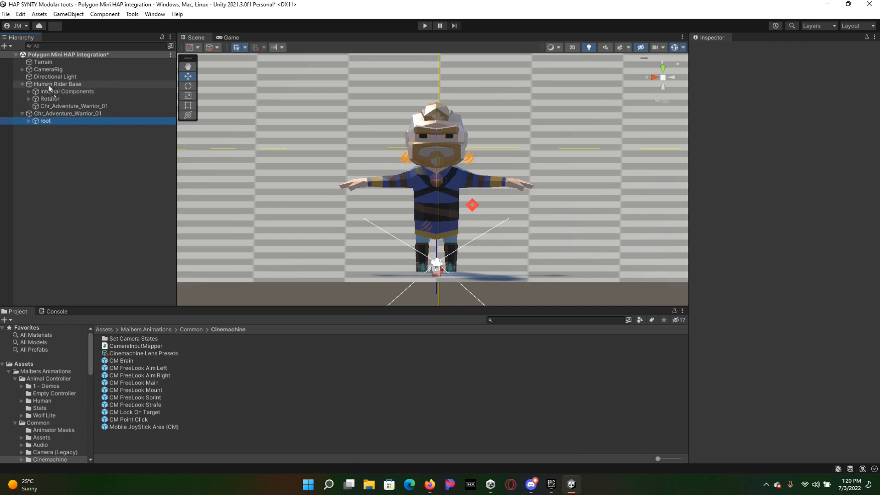
{"action": "left_click_drag", "start_coordinate": [50, 88], "coordinate": [49, 84]}
Step: Locate the CharactersAvatar asset used by the emptied top-level Chr_Adventure_Warrior_01 object, and delete that object
{"action": "left_click", "coordinate": [46, 121]}
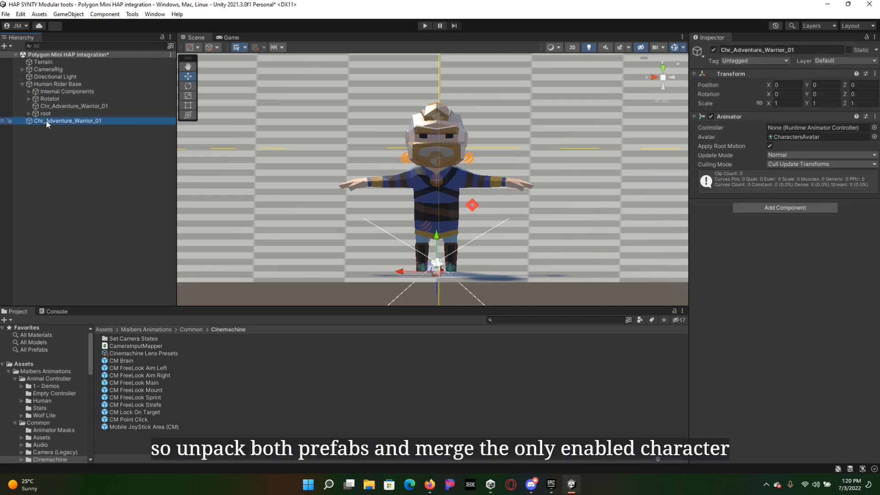
{"action": "key", "text": "Delete"}
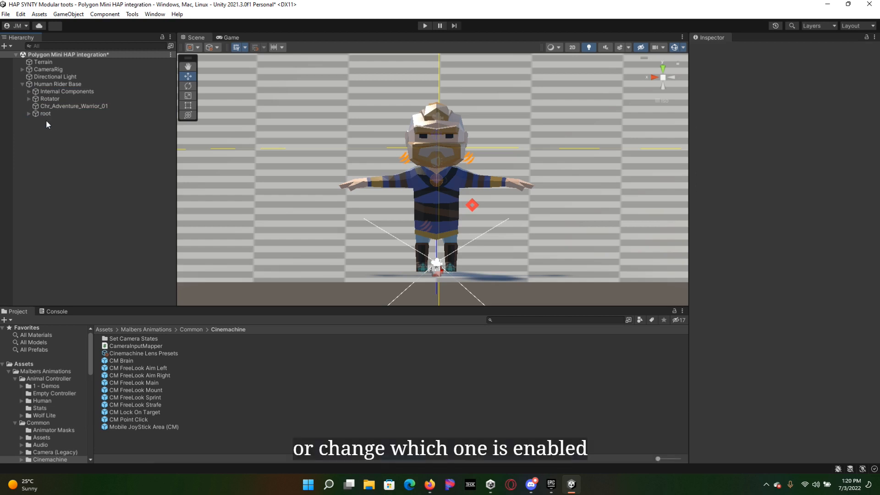
{"action": "key", "text": "ctrl+z"}
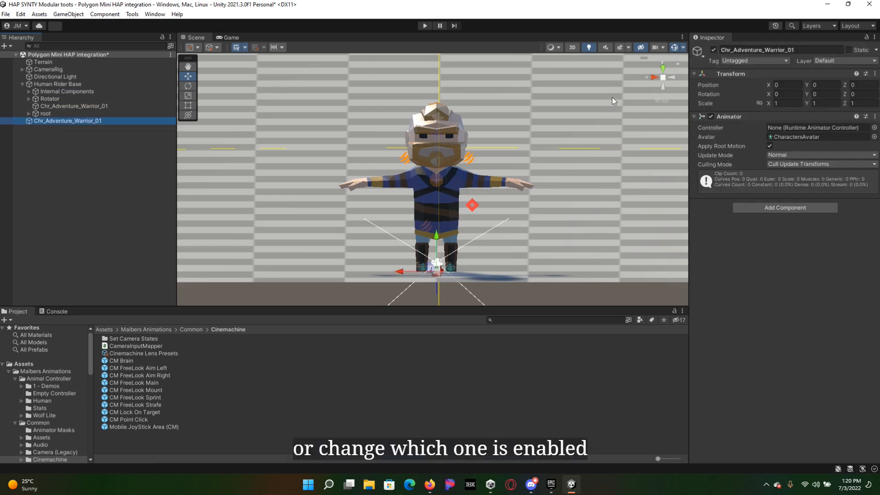
{"action": "left_click", "coordinate": [811, 136]}
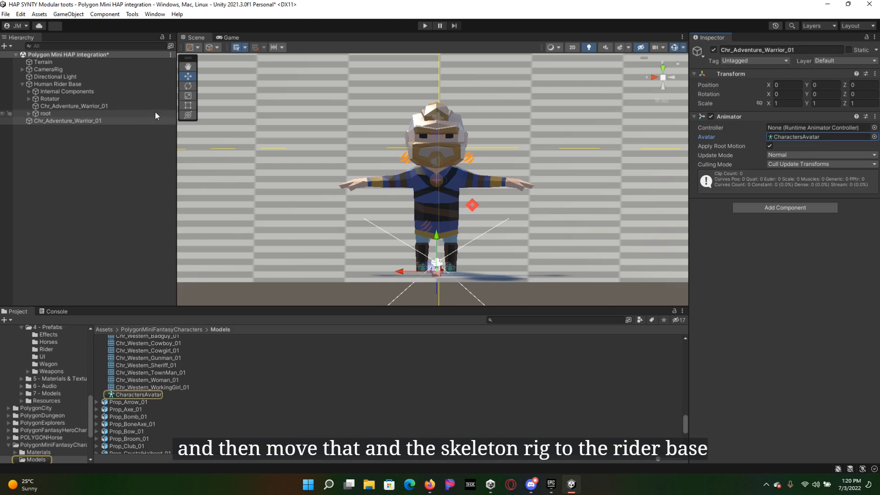
{"action": "left_click", "coordinate": [33, 120]}
{"action": "key", "text": "Delete"}
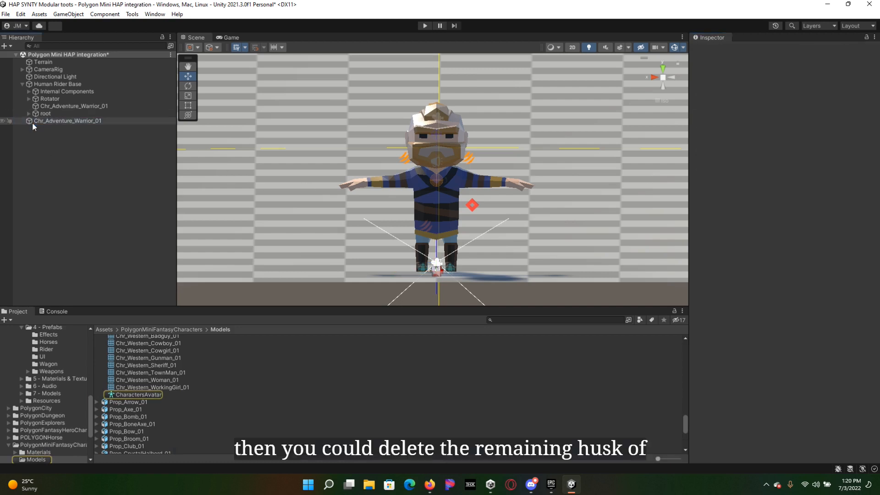
Step: Assign CharactersAvatar as the avatar of Human Rider Base's Animator
{"action": "left_click", "coordinate": [46, 84]}
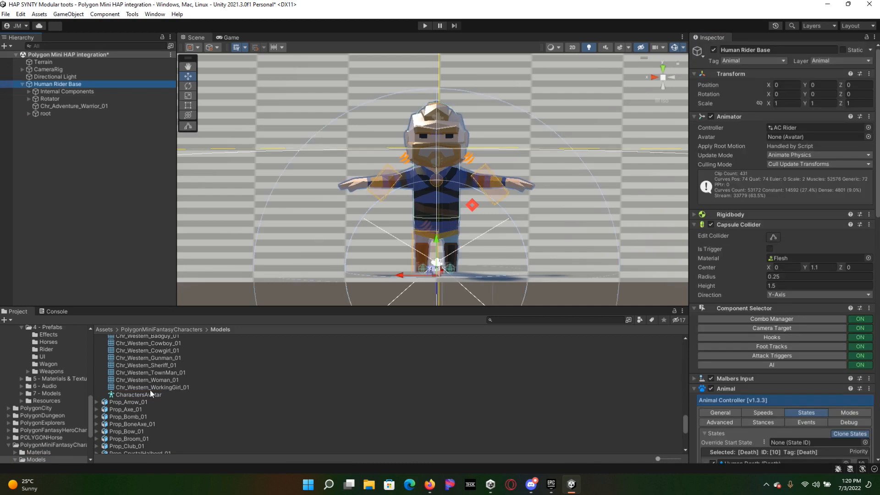
{"action": "left_click_drag", "start_coordinate": [148, 395], "coordinate": [819, 137]}
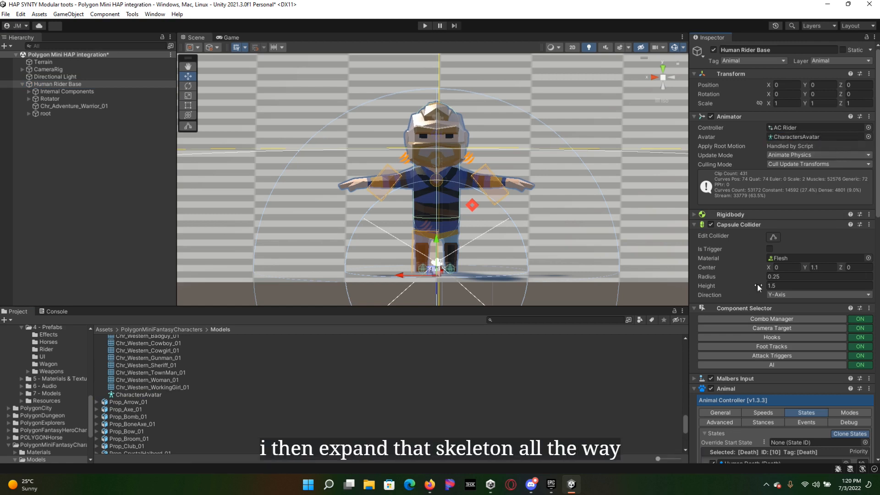
Step: Assign the skeleton's root as the RootBone in the Animal component's advanced settings on Human Rider Base
{"action": "scroll", "coordinate": [754, 284], "scroll_direction": "down", "scroll_amount": 10}
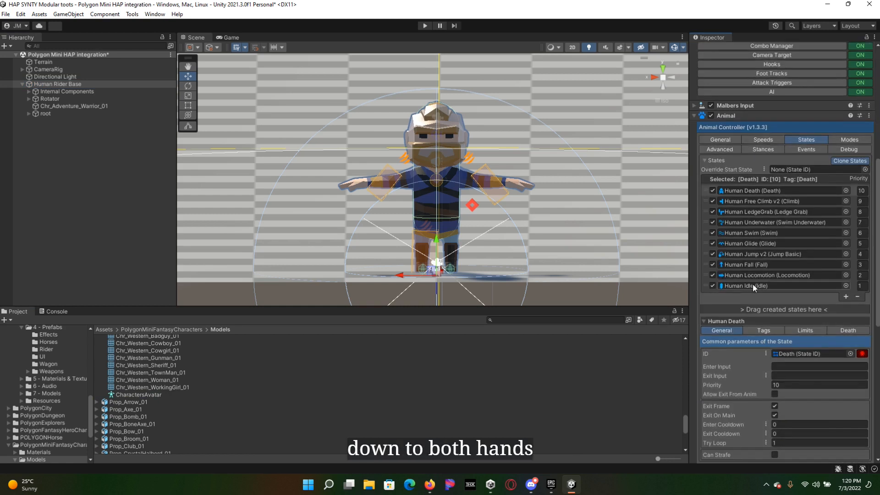
{"action": "scroll", "coordinate": [753, 284], "scroll_direction": "down", "scroll_amount": 3}
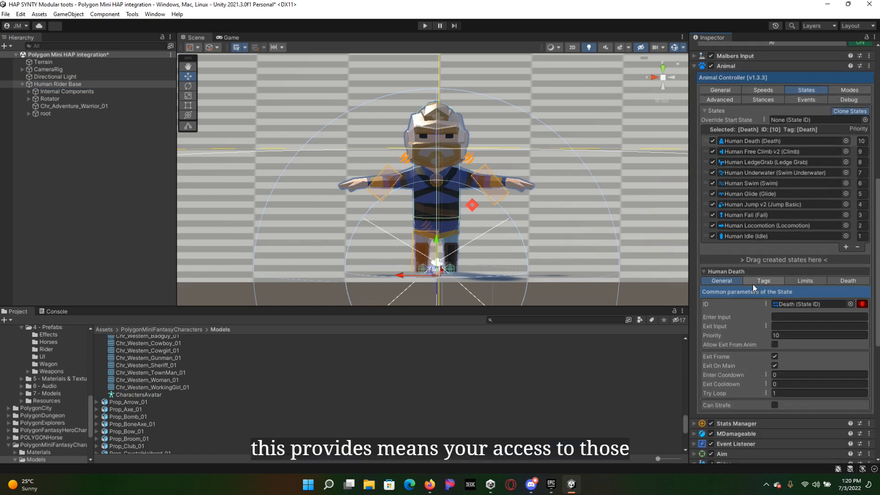
{"action": "left_click", "coordinate": [723, 90]}
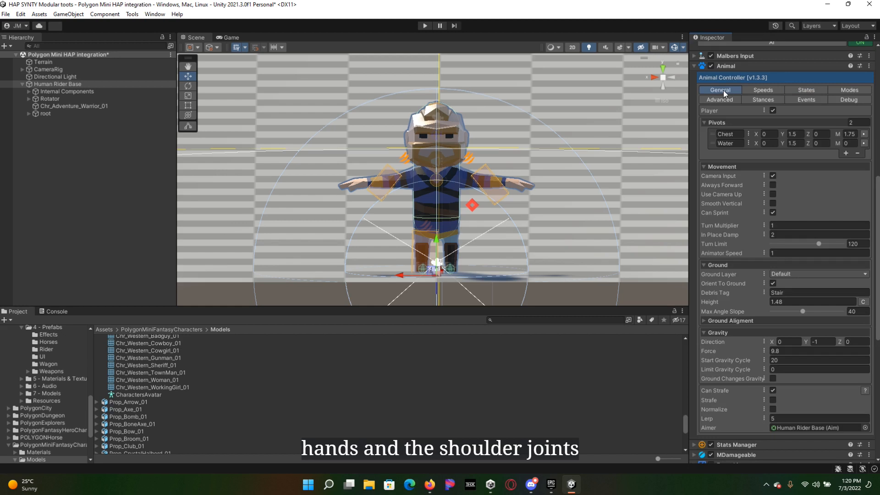
{"action": "scroll", "coordinate": [760, 318], "scroll_direction": "down", "scroll_amount": 1}
{"action": "scroll", "coordinate": [761, 317], "scroll_direction": "up", "scroll_amount": 1}
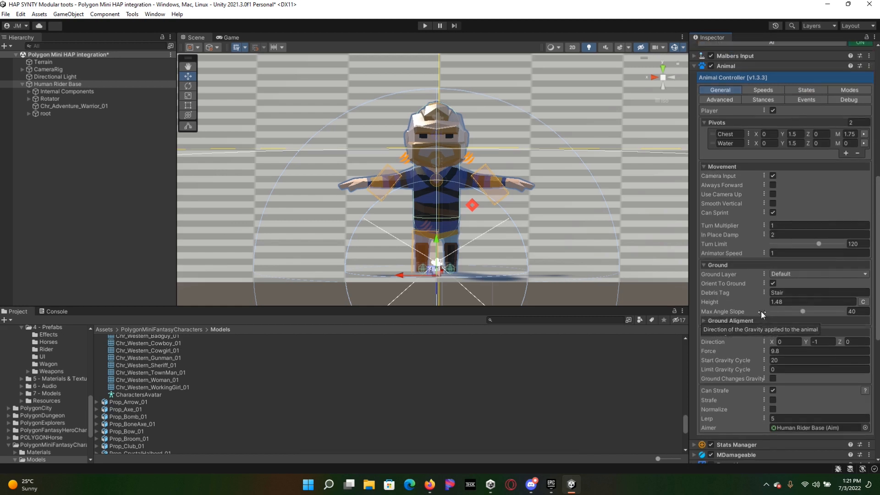
{"action": "left_click", "coordinate": [731, 99]}
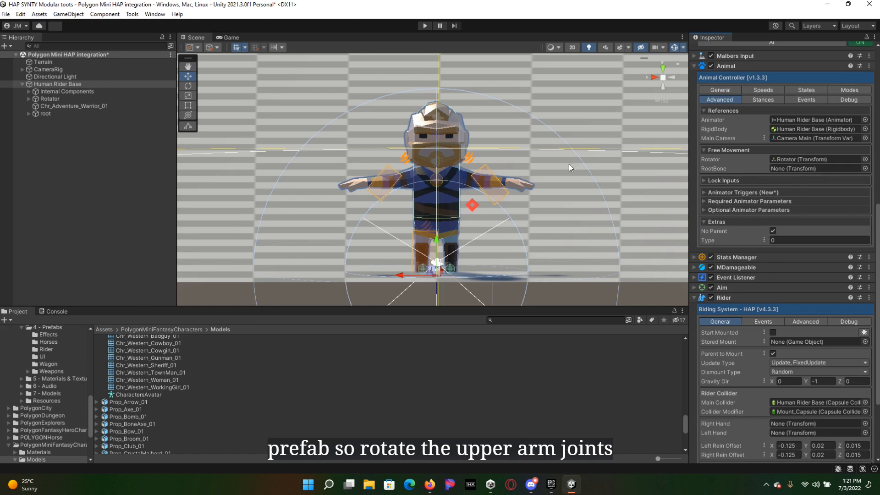
{"action": "left_click_drag", "start_coordinate": [45, 113], "coordinate": [805, 170]}
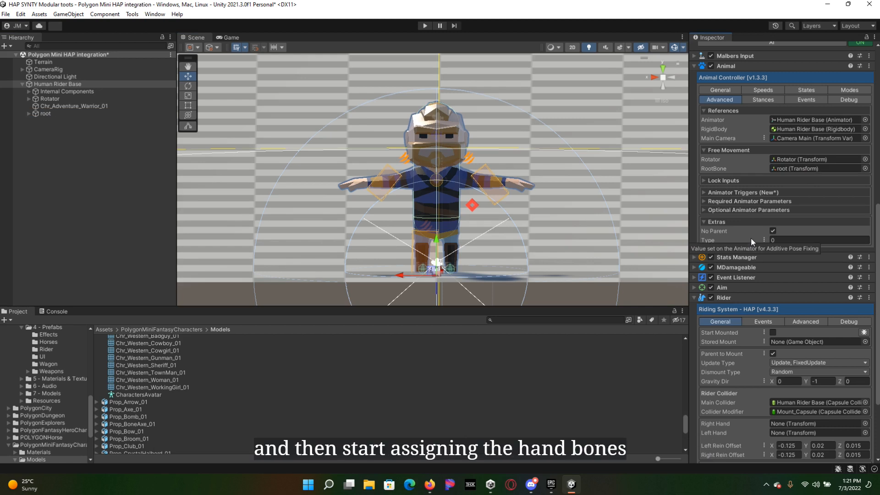
{"action": "scroll", "coordinate": [751, 238], "scroll_direction": "down", "scroll_amount": 5}
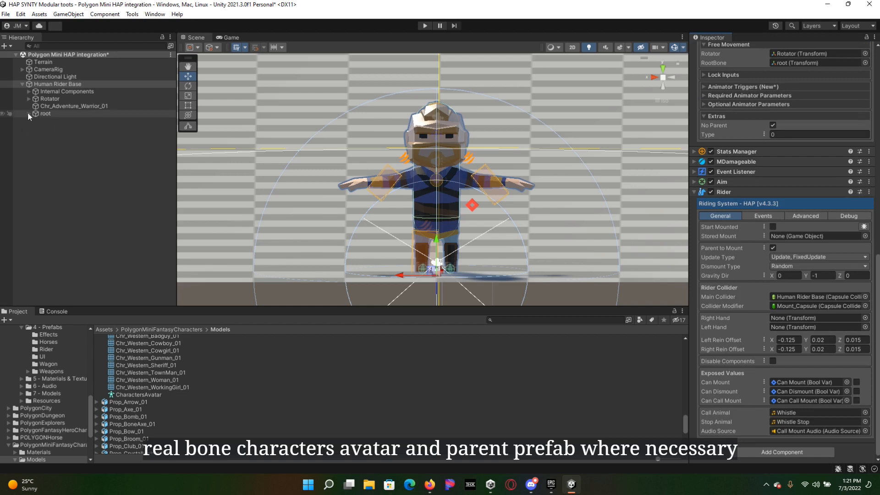
{"action": "left_click", "coordinate": [68, 45]}
{"action": "type", "text": "hand"}
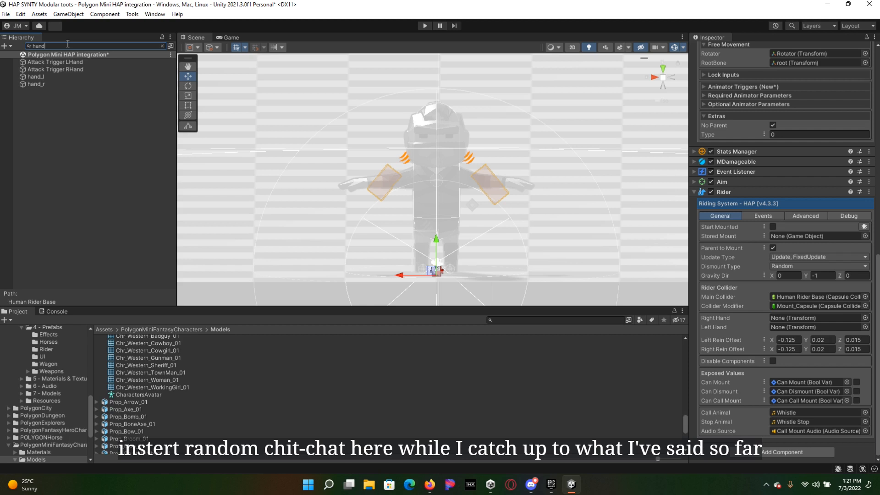
{"action": "left_click", "coordinate": [45, 70]}
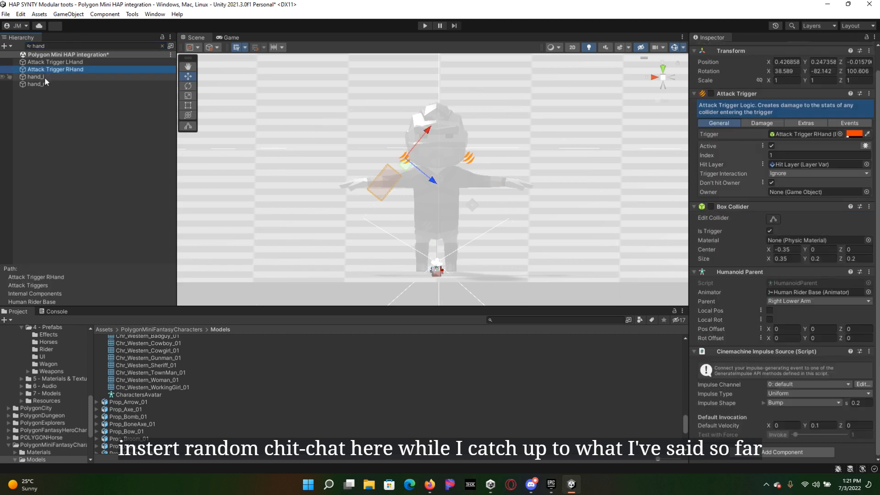
{"action": "left_click", "coordinate": [45, 78]}
{"action": "left_click", "coordinate": [58, 56]}
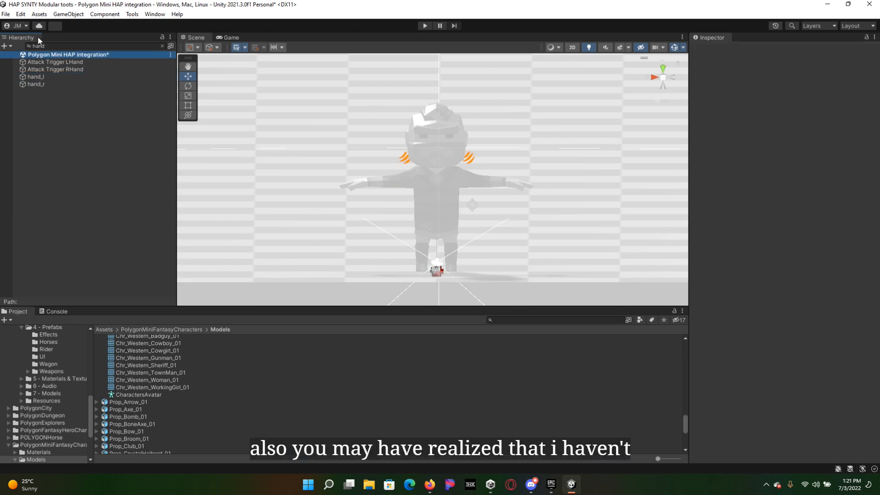
{"action": "left_click", "coordinate": [163, 46]}
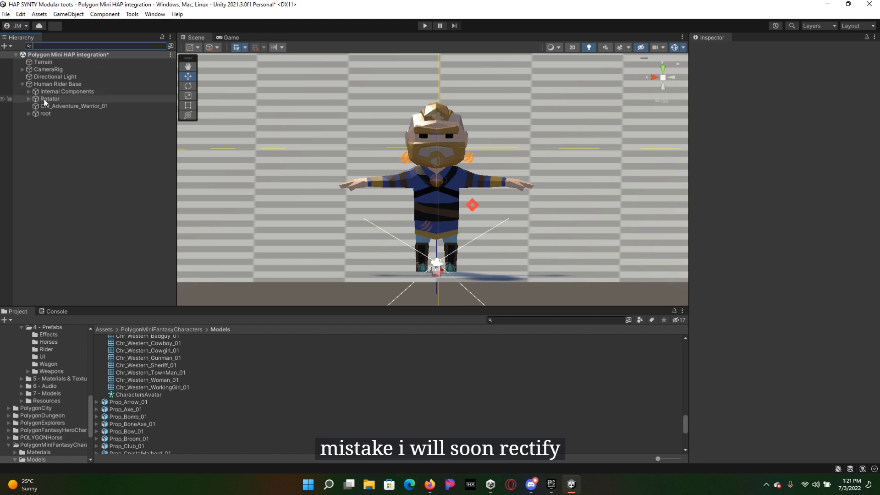
Step: Lock the Inspector to Human Rider Base
{"action": "left_click", "coordinate": [43, 83]}
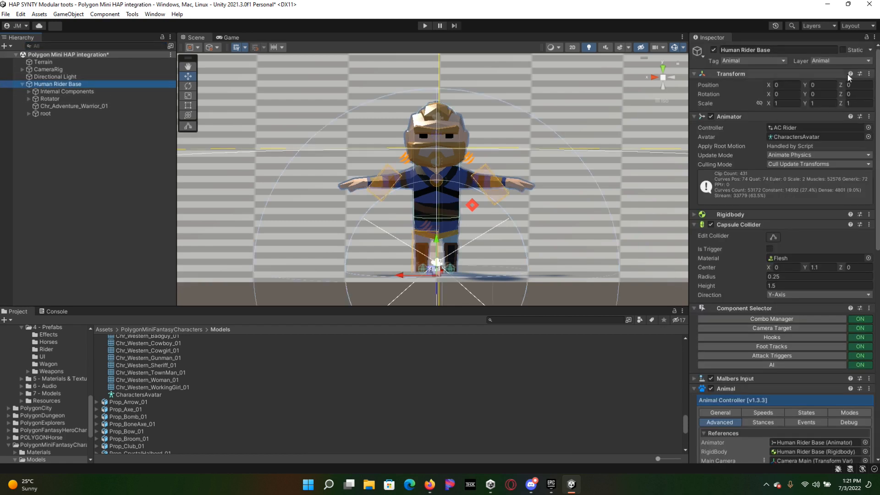
{"action": "left_click", "coordinate": [867, 37]}
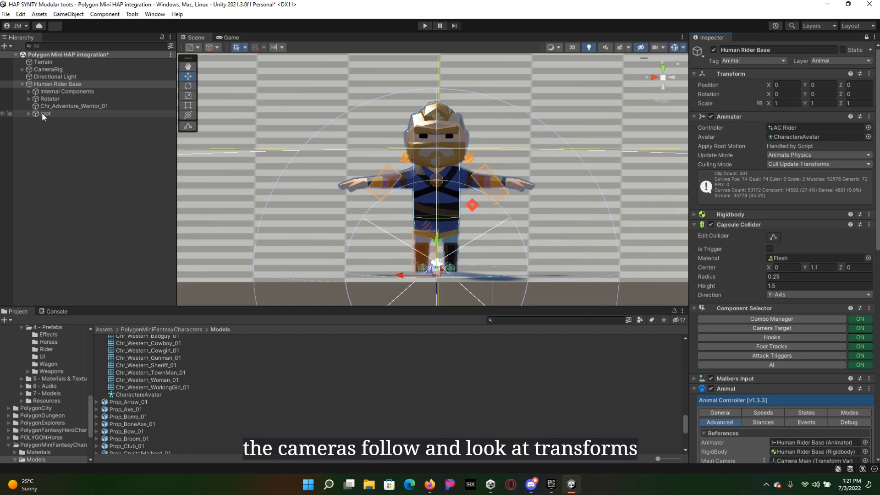
Step: Search the hierarchy for "hand" and assign hand_l as Left Hand and hand_r as Right Hand in the Rider component
{"action": "scroll", "coordinate": [809, 132], "scroll_direction": "down", "scroll_amount": 5}
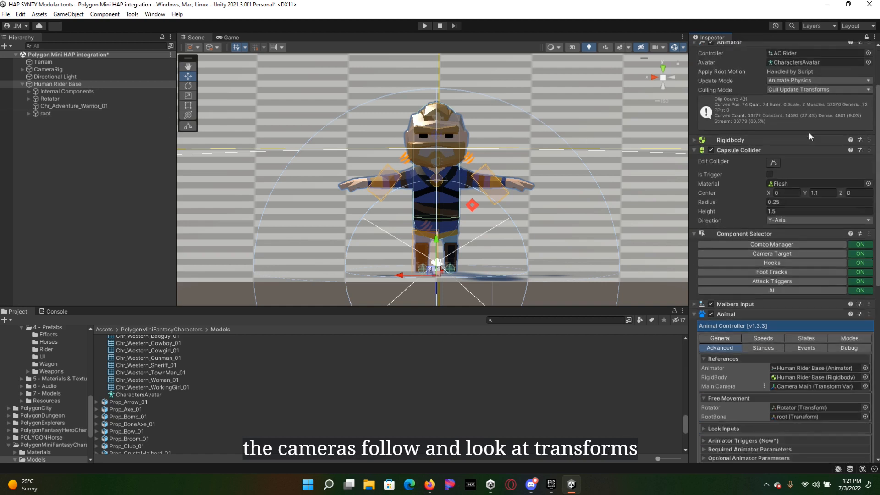
{"action": "scroll", "coordinate": [810, 133], "scroll_direction": "down", "scroll_amount": 7}
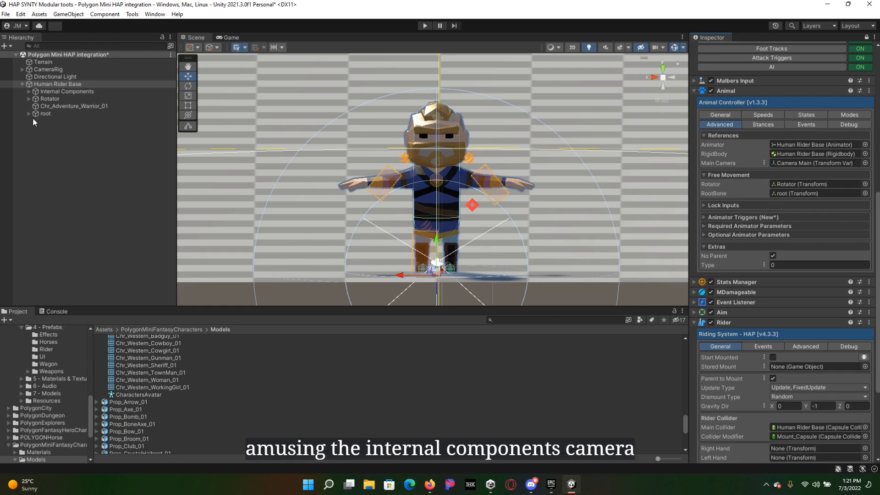
{"action": "scroll", "coordinate": [780, 256], "scroll_direction": "down", "scroll_amount": 5}
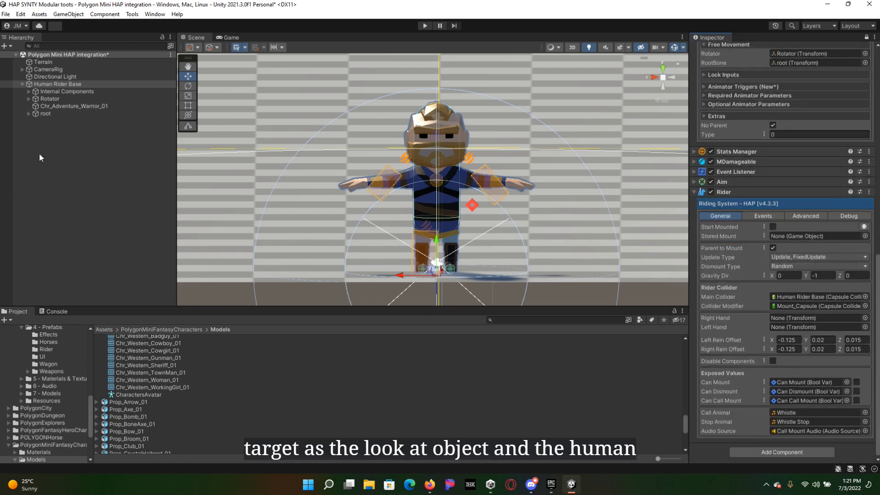
{"action": "left_click", "coordinate": [27, 114]}
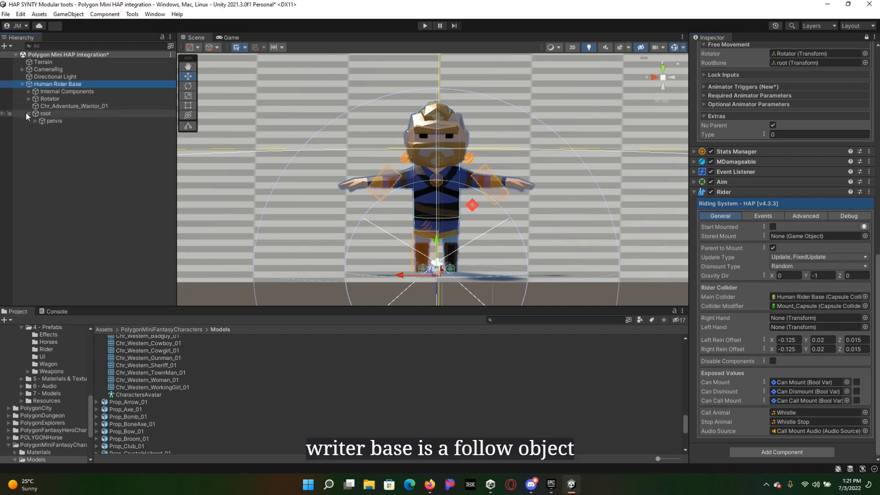
{"action": "left_click", "coordinate": [59, 46]}
{"action": "key", "text": "Escape"}
{"action": "key", "text": "Up"}
{"action": "left_click", "coordinate": [59, 45]}
{"action": "type", "text": "hand"}
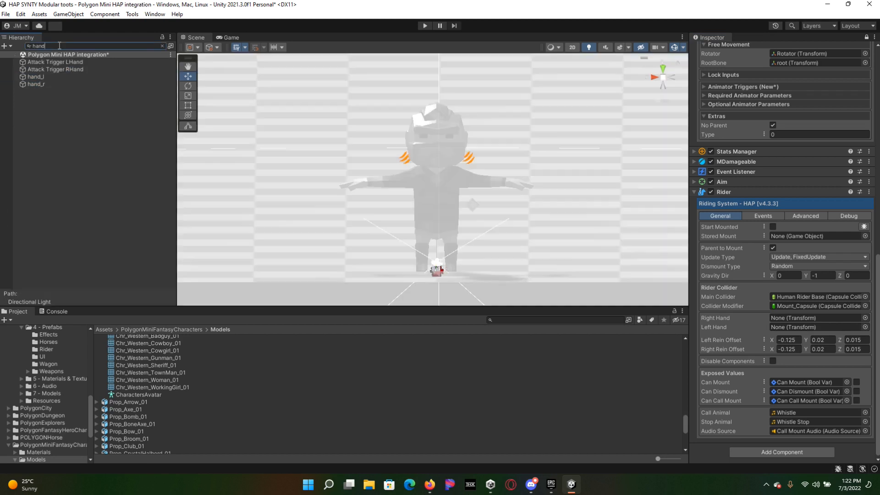
{"action": "left_click_drag", "start_coordinate": [38, 76], "coordinate": [793, 327]}
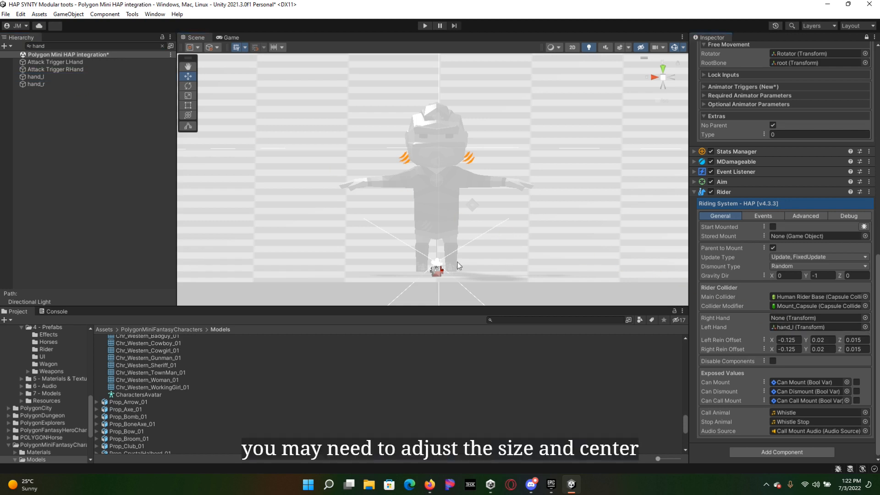
{"action": "left_click_drag", "start_coordinate": [33, 84], "coordinate": [826, 316]}
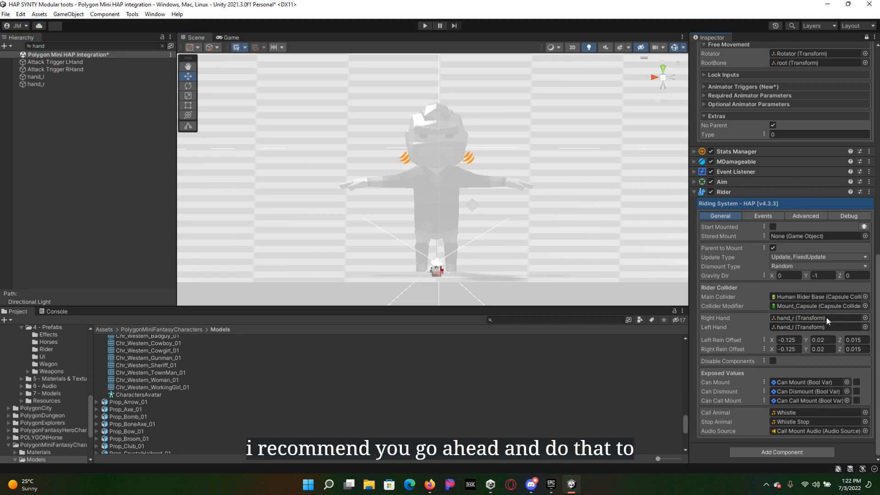
Step: Examine Human Rider Base's Rider advanced references and its MDamageable, Stats Manager, Aim and Event Listener settings
{"action": "left_click", "coordinate": [797, 213]}
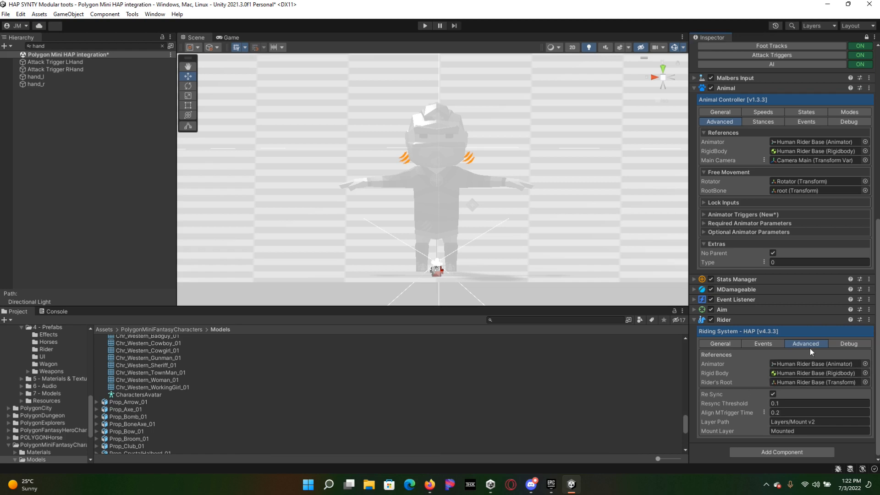
{"action": "left_click", "coordinate": [726, 344]}
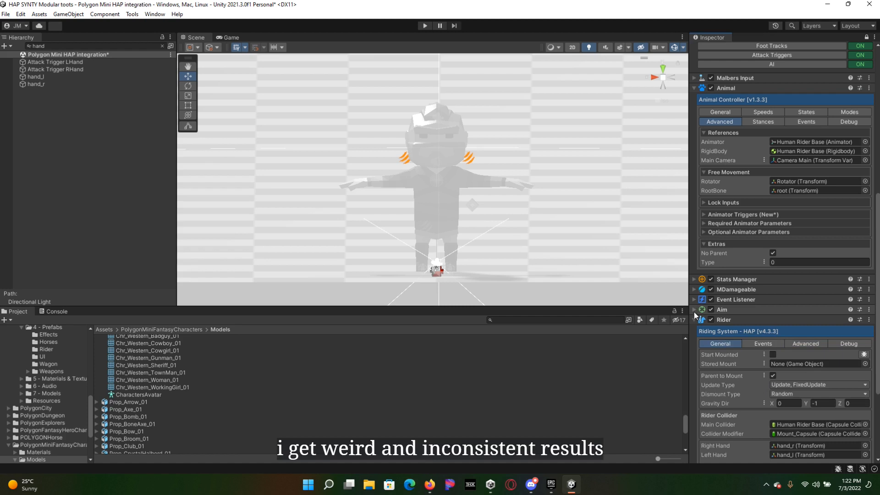
{"action": "left_click", "coordinate": [692, 289]}
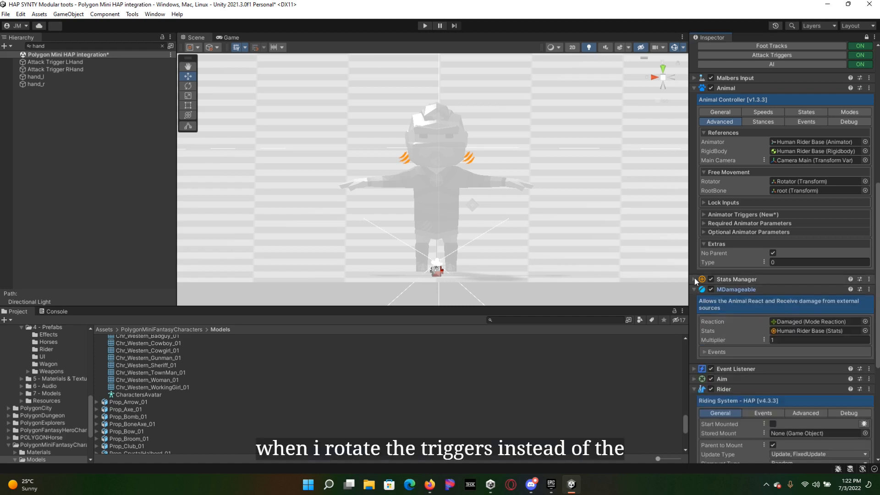
{"action": "left_click", "coordinate": [695, 279]}
{"action": "scroll", "coordinate": [697, 348], "scroll_direction": "down", "scroll_amount": 5}
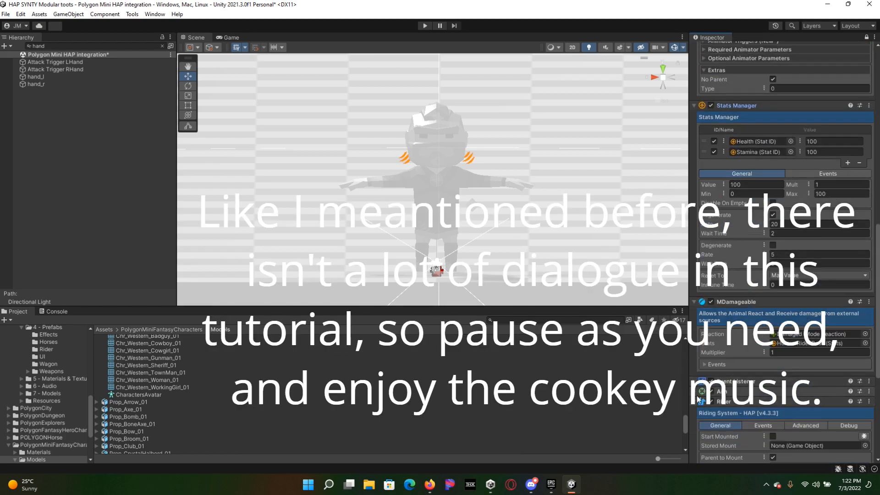
{"action": "left_click", "coordinate": [696, 391]}
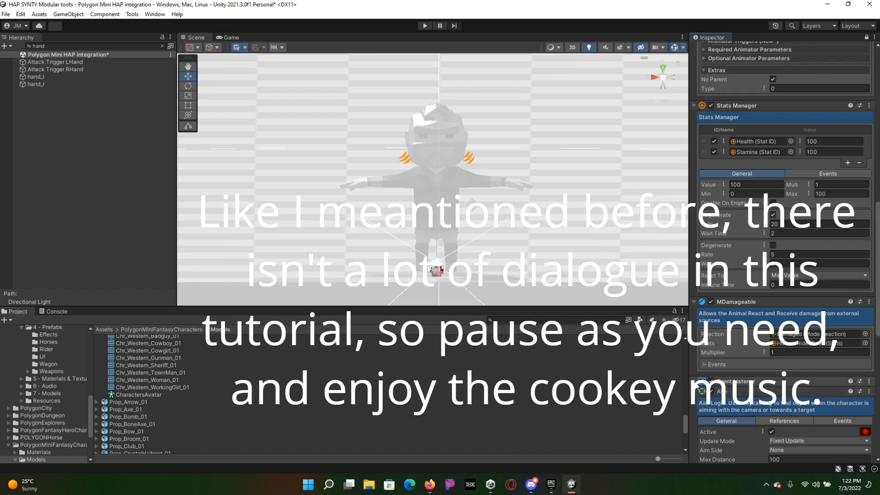
{"action": "left_click", "coordinate": [697, 382]}
{"action": "scroll", "coordinate": [747, 370], "scroll_direction": "down", "scroll_amount": 4}
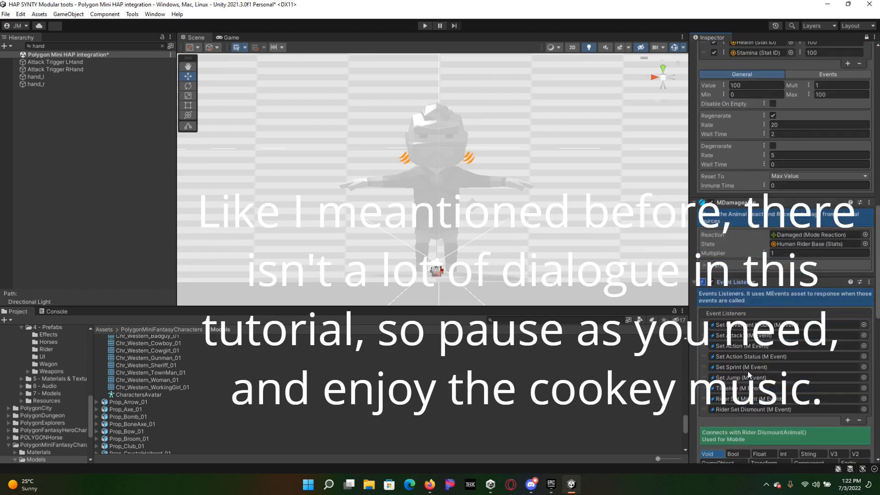
{"action": "scroll", "coordinate": [747, 370], "scroll_direction": "down", "scroll_amount": 2}
{"action": "scroll", "coordinate": [747, 371], "scroll_direction": "up", "scroll_amount": 5}
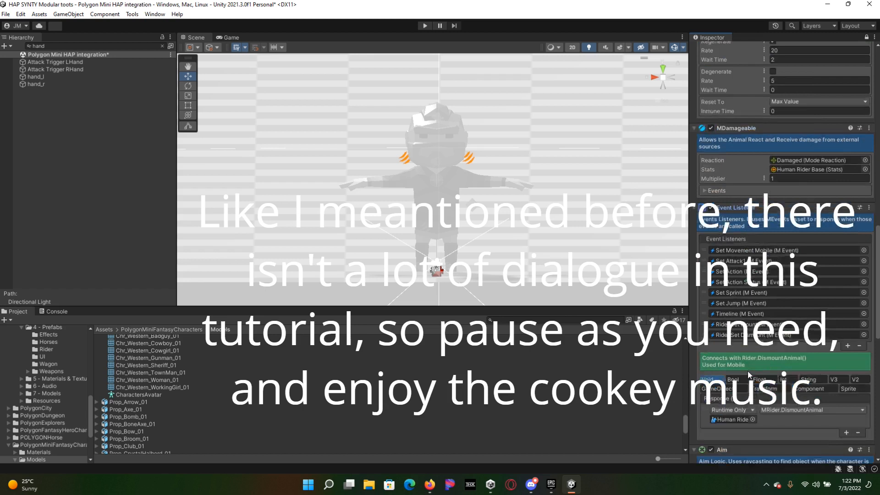
Step: Clear the "hand" search filter from the Hierarchy
{"action": "scroll", "coordinate": [748, 375], "scroll_direction": "up", "scroll_amount": 6}
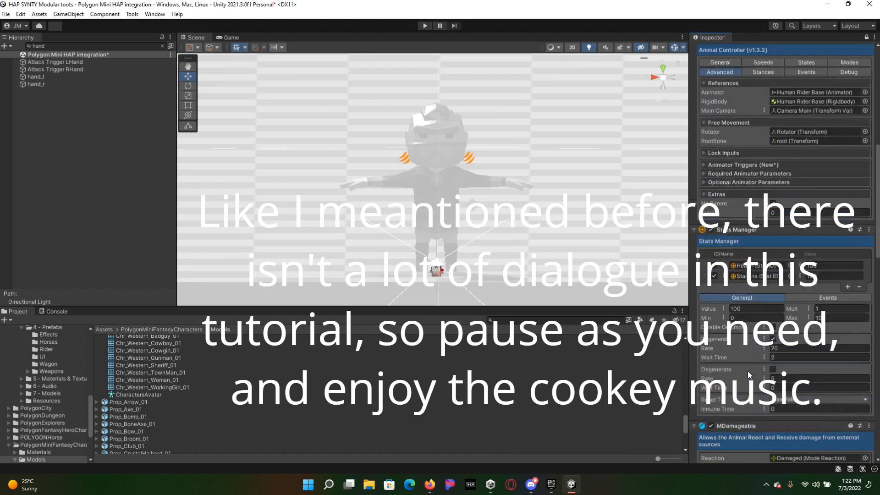
{"action": "scroll", "coordinate": [749, 376], "scroll_direction": "up", "scroll_amount": 3}
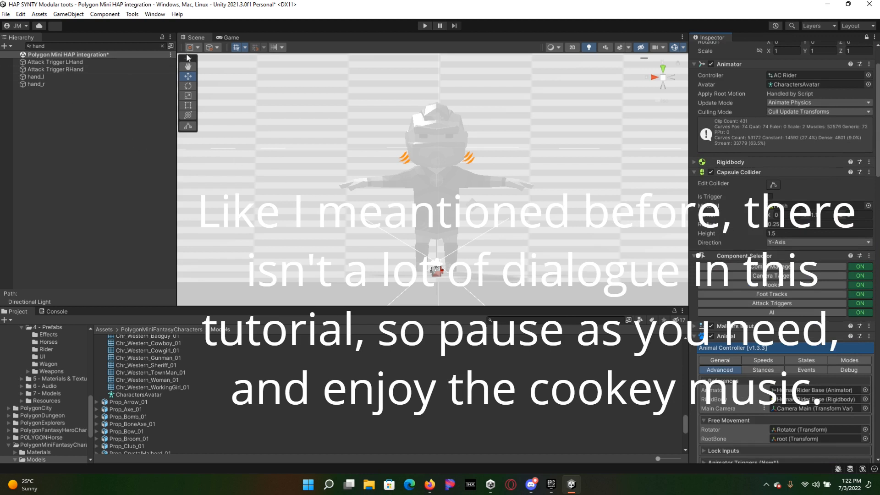
{"action": "left_click", "coordinate": [161, 46]}
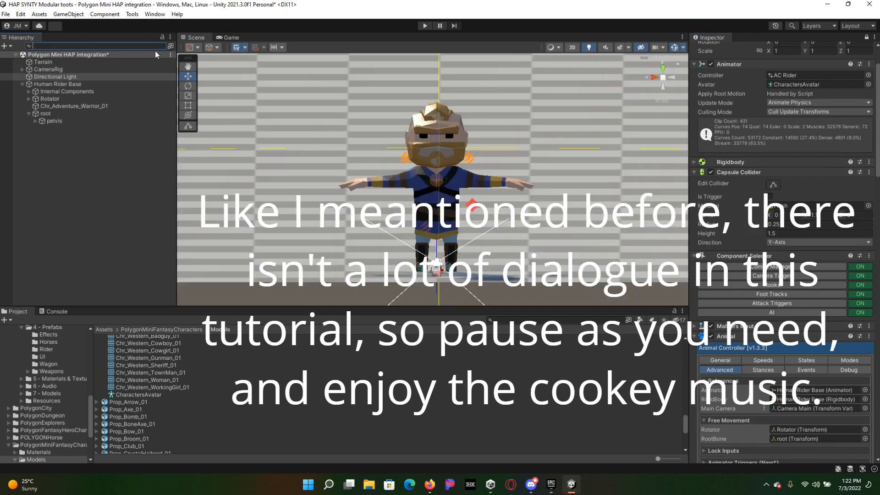
Step: Select Hooks under Human Rider Base's Internal Components and unlock the Inspector to show its settings
{"action": "left_click", "coordinate": [29, 91]}
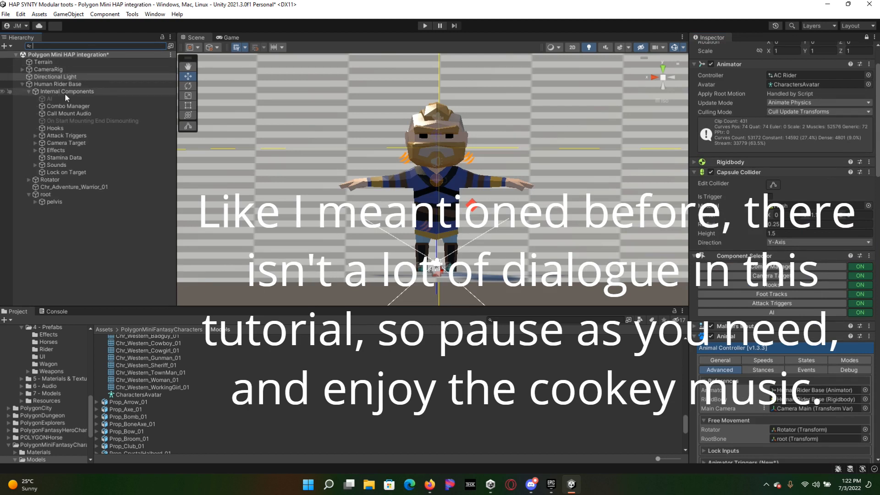
{"action": "left_click", "coordinate": [66, 128]}
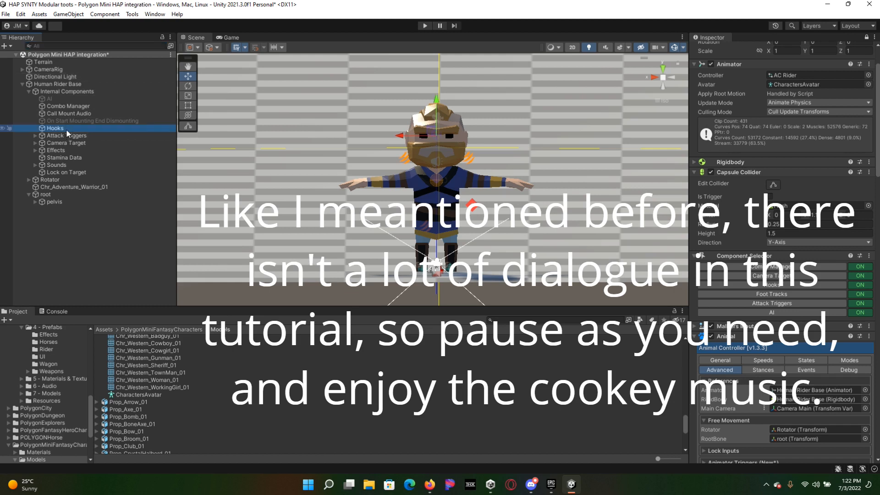
{"action": "left_click", "coordinate": [66, 129]}
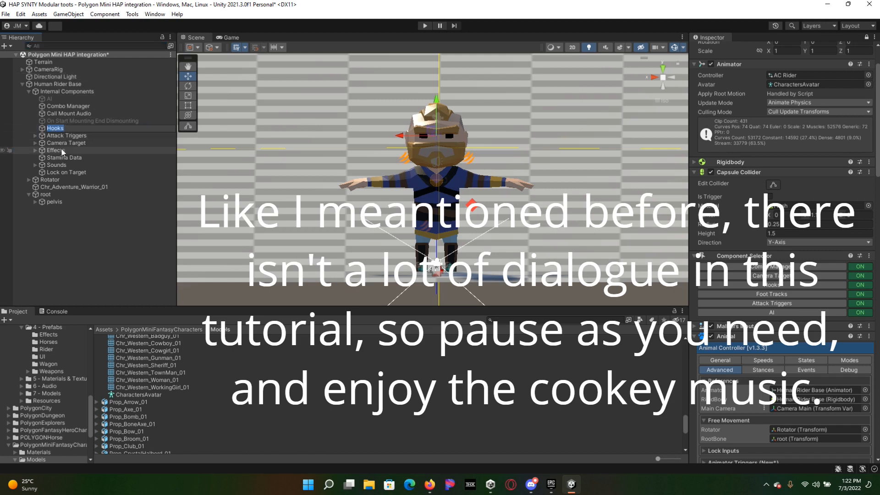
{"action": "left_click", "coordinate": [51, 130]}
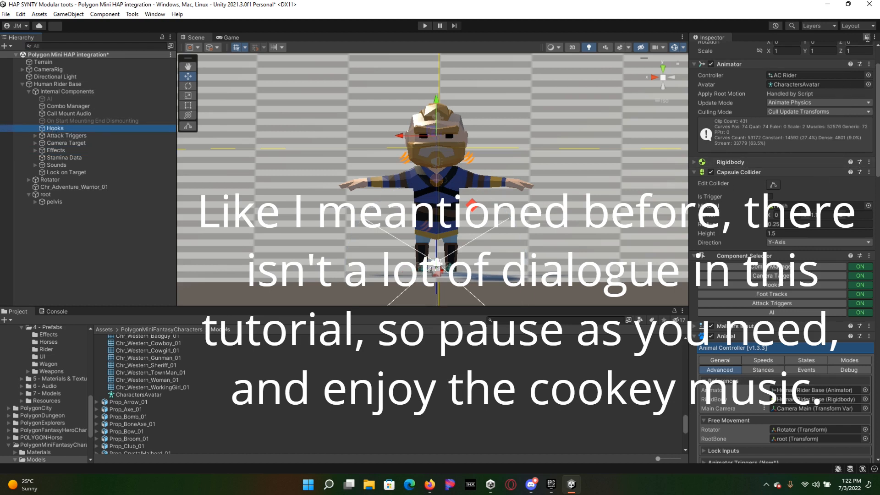
{"action": "left_click", "coordinate": [864, 38]}
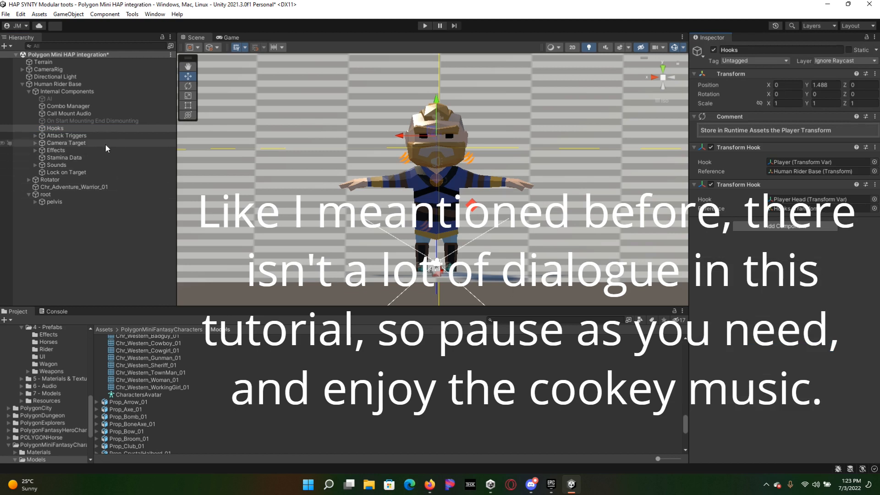
Step: Expand Attack Triggers and view the Attack Trigger RHand settings
{"action": "left_click", "coordinate": [88, 136]}
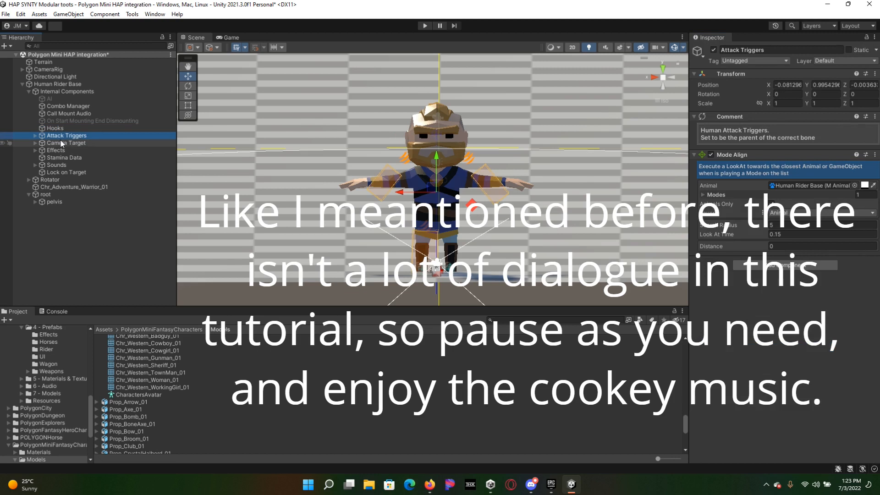
{"action": "left_click", "coordinate": [35, 136]}
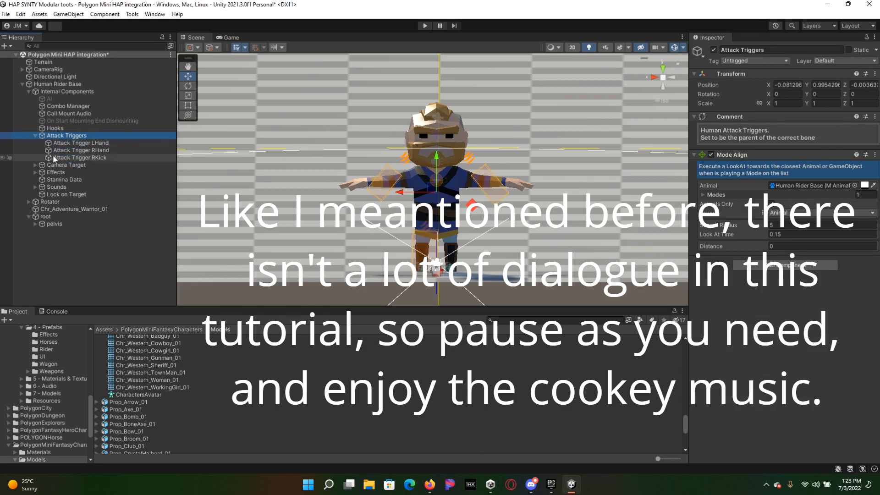
{"action": "left_click", "coordinate": [63, 151]}
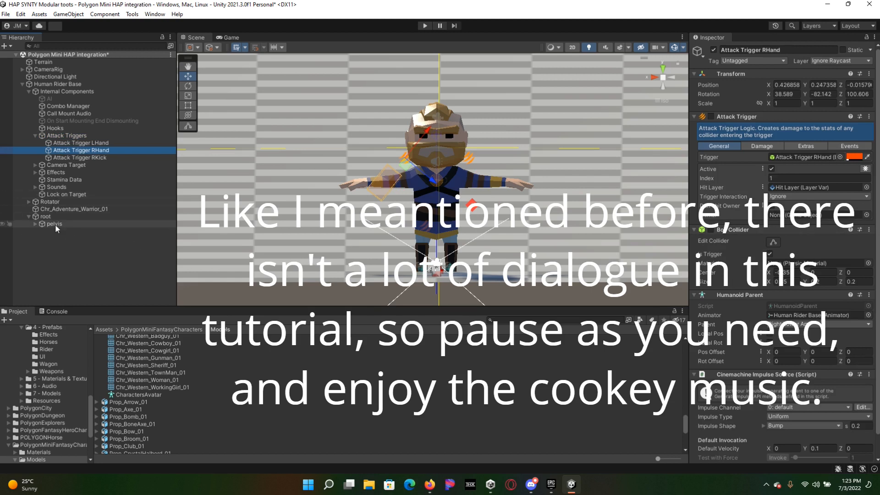
Step: Expand the skeleton in the Hierarchy from pelvis through the spine and both arms down to hand_l and hand_r
{"action": "left_click", "coordinate": [35, 224]}
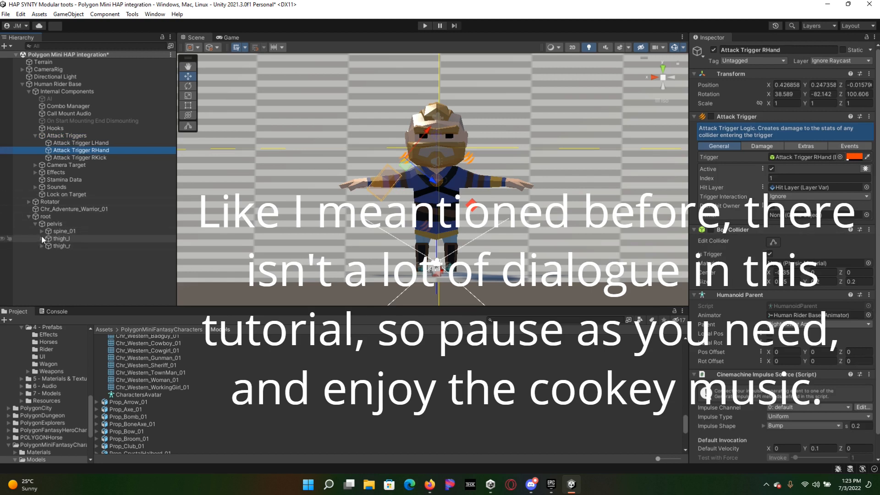
{"action": "left_click", "coordinate": [41, 231]}
{"action": "left_click", "coordinate": [48, 239]}
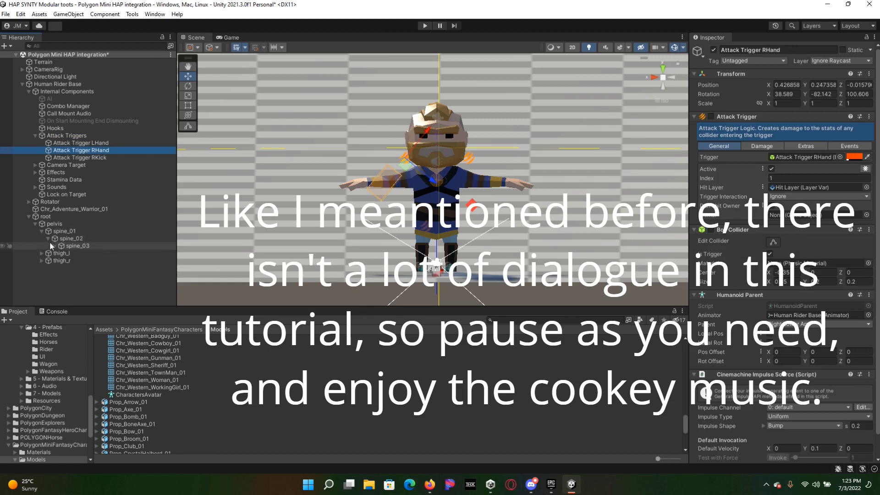
{"action": "left_click", "coordinate": [71, 245]}
{"action": "left_click", "coordinate": [54, 245]}
{"action": "left_click", "coordinate": [62, 253]}
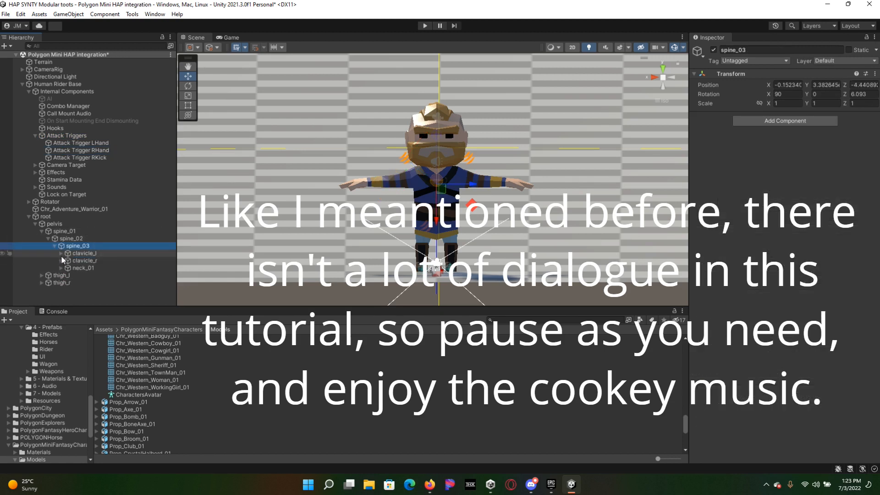
{"action": "left_click", "coordinate": [66, 260]}
{"action": "left_click", "coordinate": [61, 275]}
{"action": "left_click", "coordinate": [68, 281]}
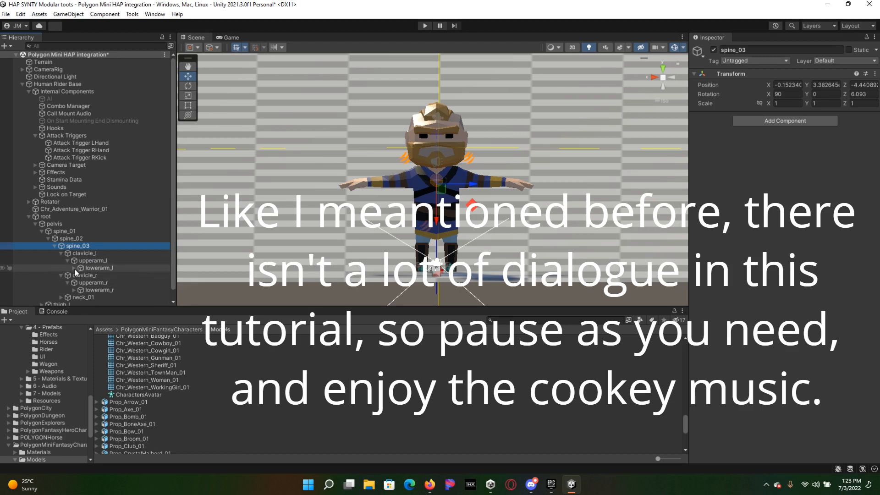
{"action": "left_click", "coordinate": [73, 268]}
{"action": "left_click", "coordinate": [74, 297]}
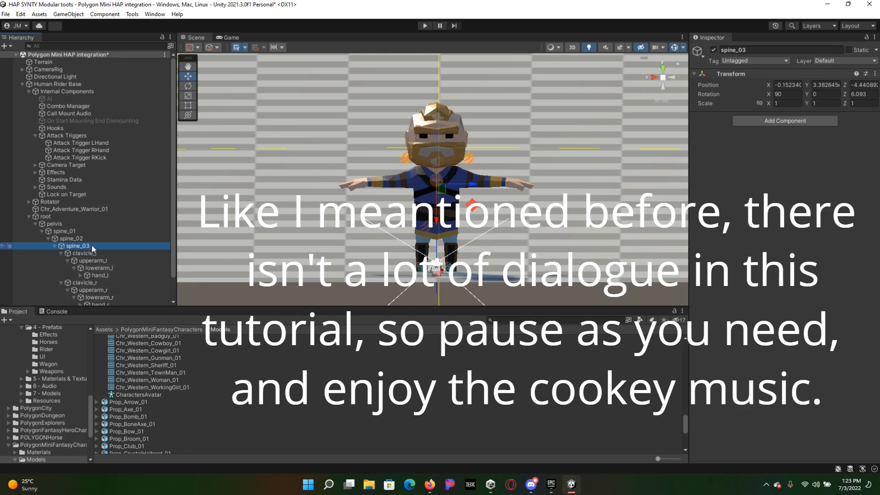
{"action": "scroll", "coordinate": [77, 275], "scroll_direction": "down", "scroll_amount": 1}
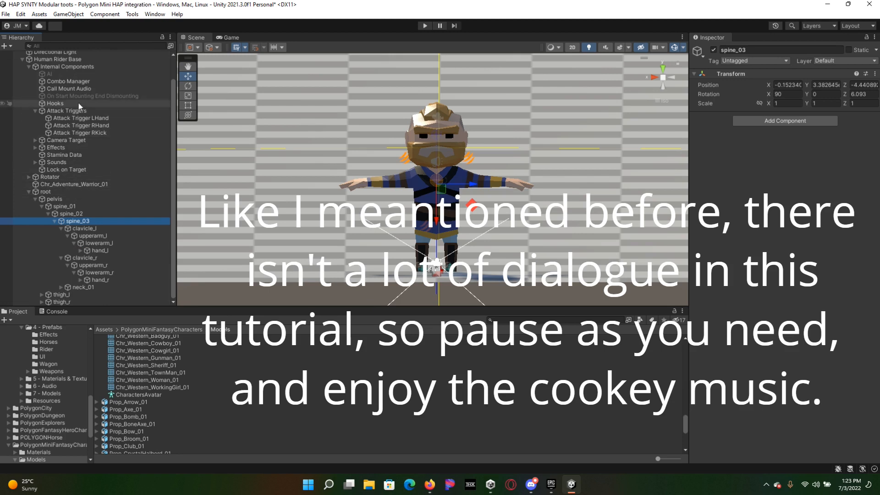
Step: Select Attack Trigger LHand to show its Attack Trigger settings
{"action": "left_click", "coordinate": [70, 125]}
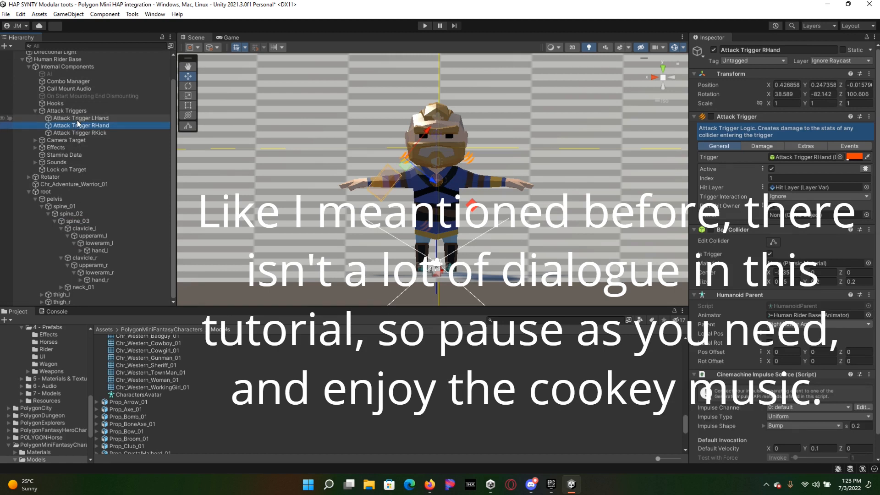
{"action": "left_click", "coordinate": [77, 118]}
Step: Try to link hand_l with Attack Trigger LHand by nesting it under the trigger, and undo the reparenting
{"action": "left_click_drag", "start_coordinate": [77, 120], "coordinate": [811, 216]}
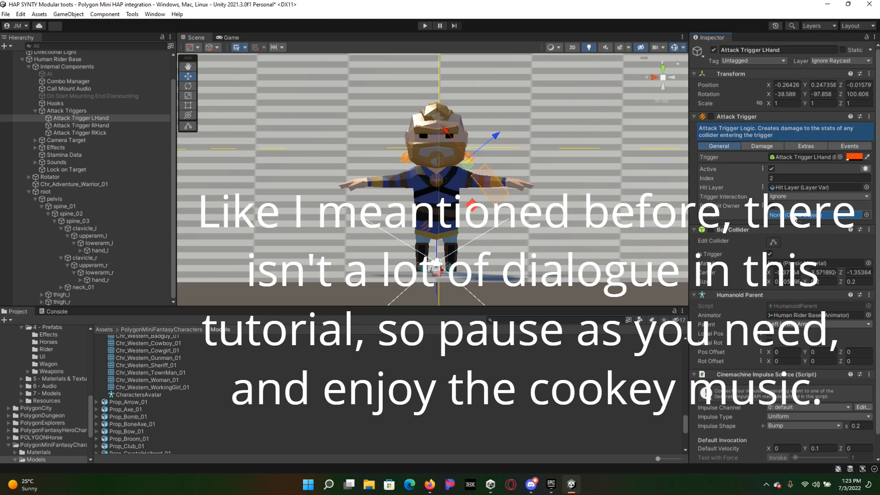
{"action": "left_click_drag", "start_coordinate": [795, 216], "coordinate": [99, 120]}
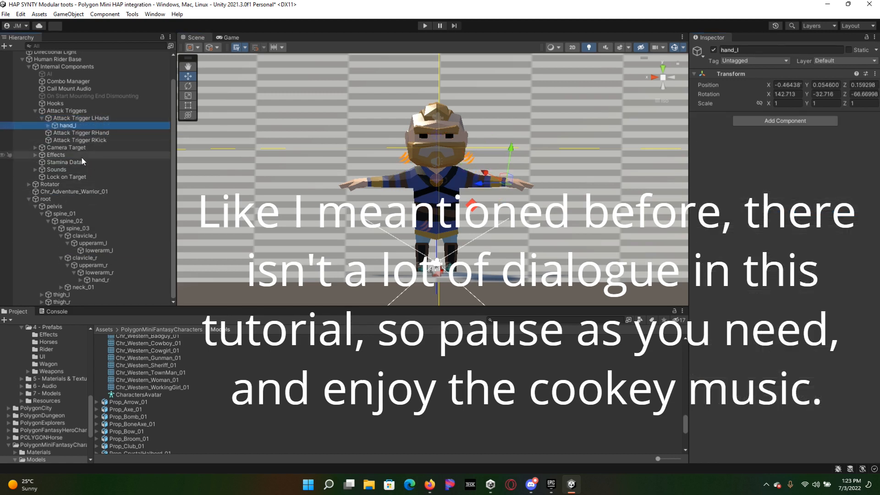
{"action": "key", "text": "ctrl+z"}
Step: Assign Human Rider Base as the Owner of Attack Trigger LHand and display the trigger's Damage settings
{"action": "scroll", "coordinate": [77, 138], "scroll_direction": "up", "scroll_amount": 2}
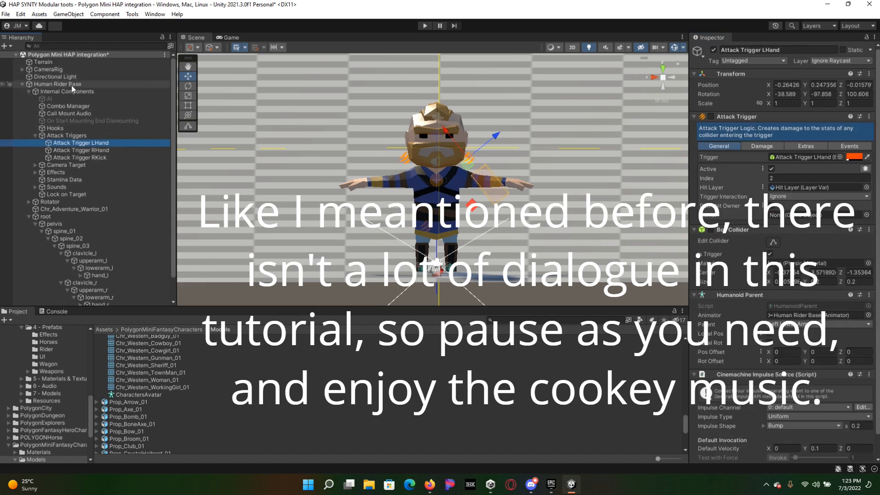
{"action": "left_click_drag", "start_coordinate": [72, 85], "coordinate": [818, 214]}
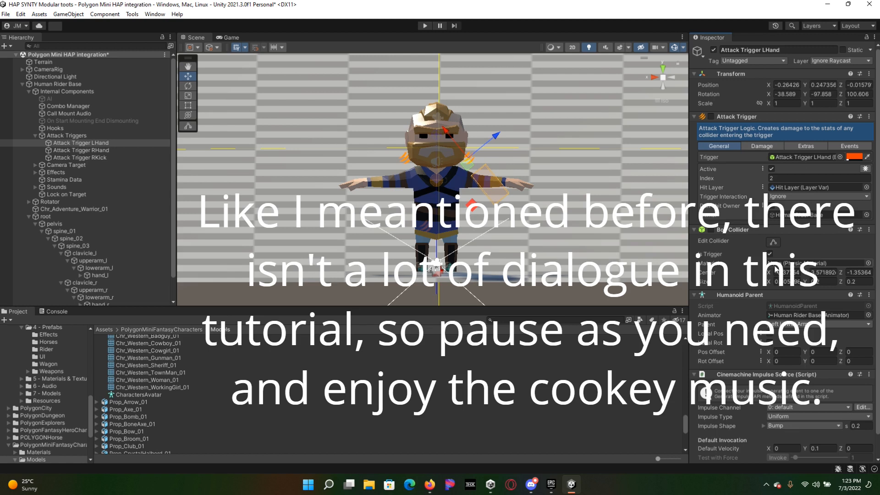
{"action": "scroll", "coordinate": [776, 270], "scroll_direction": "down", "scroll_amount": 1}
{"action": "scroll", "coordinate": [776, 270], "scroll_direction": "up", "scroll_amount": 1}
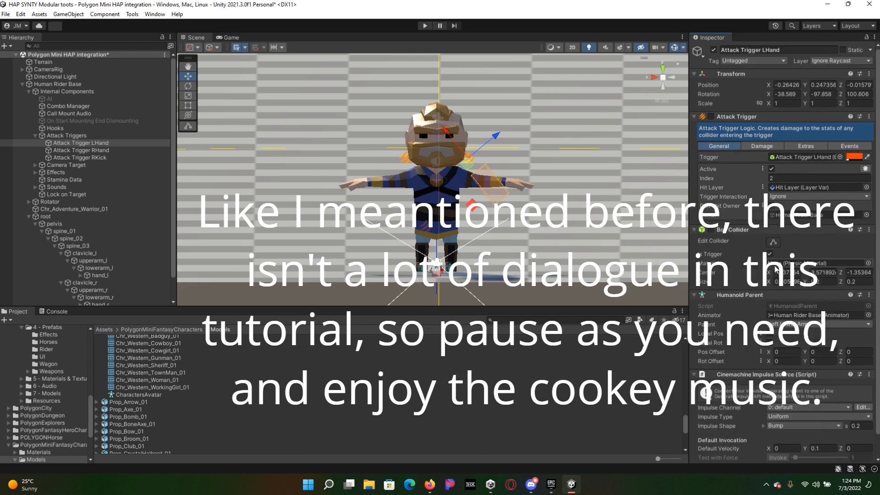
{"action": "left_click", "coordinate": [761, 146]}
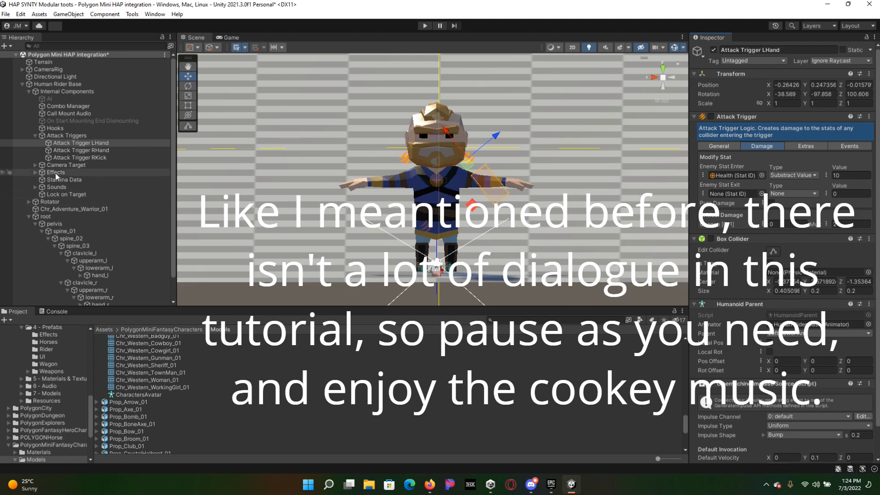
Step: Review the Parent bone options in Attack Trigger LHand's Humanoid Parent component, and view the CharactersAvatar asset
{"action": "scroll", "coordinate": [126, 259], "scroll_direction": "down", "scroll_amount": 2}
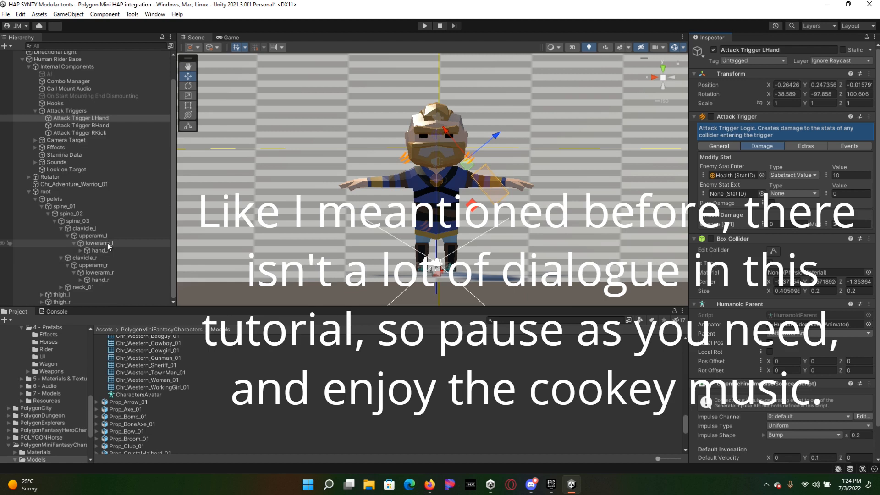
{"action": "scroll", "coordinate": [778, 303], "scroll_direction": "down", "scroll_amount": 3}
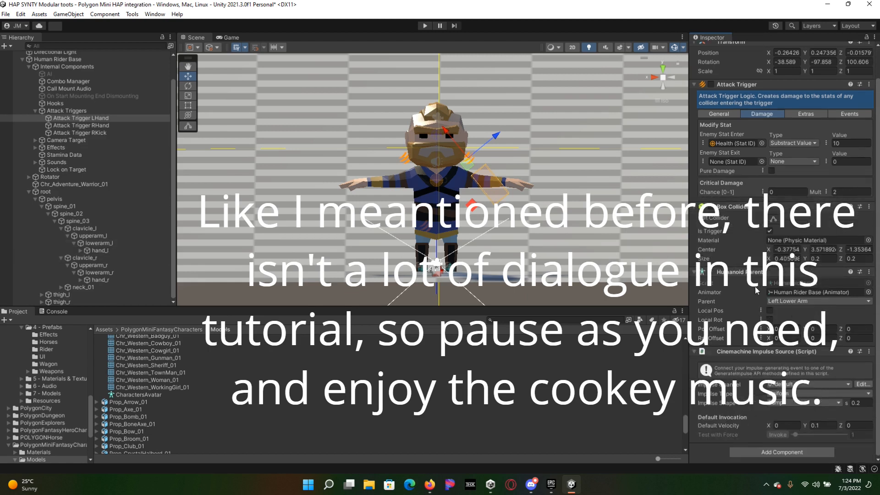
{"action": "left_click", "coordinate": [800, 300]}
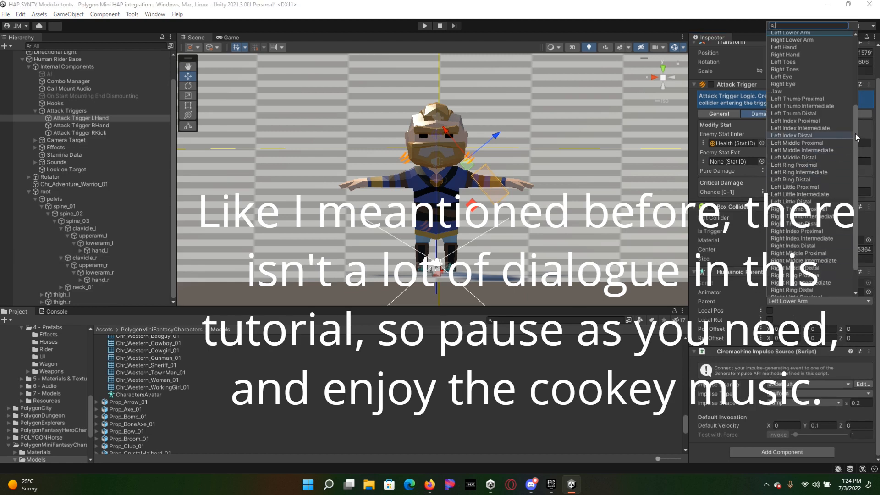
{"action": "left_click_drag", "start_coordinate": [856, 133], "coordinate": [858, 64]}
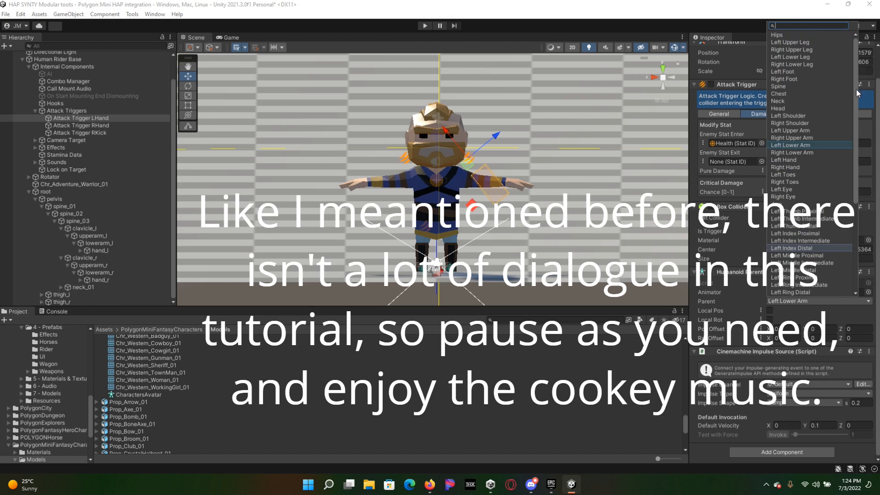
{"action": "left_click_drag", "start_coordinate": [857, 200], "coordinate": [860, 292]}
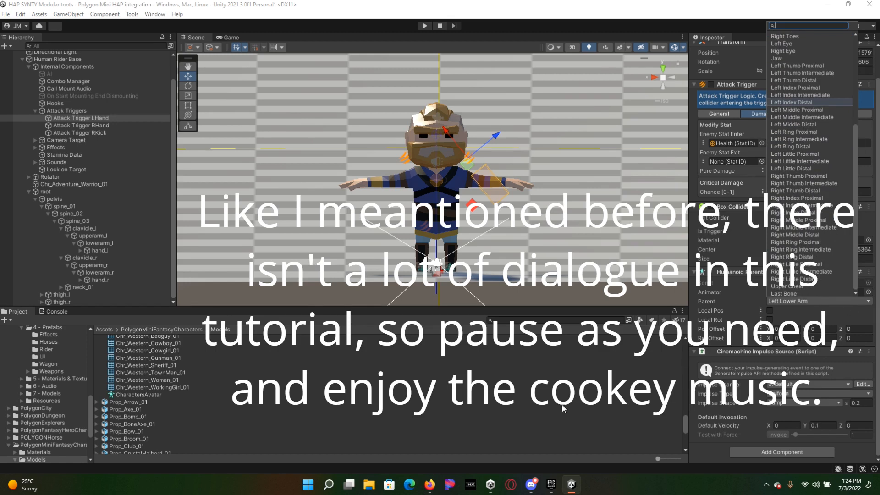
{"action": "left_click", "coordinate": [126, 409]}
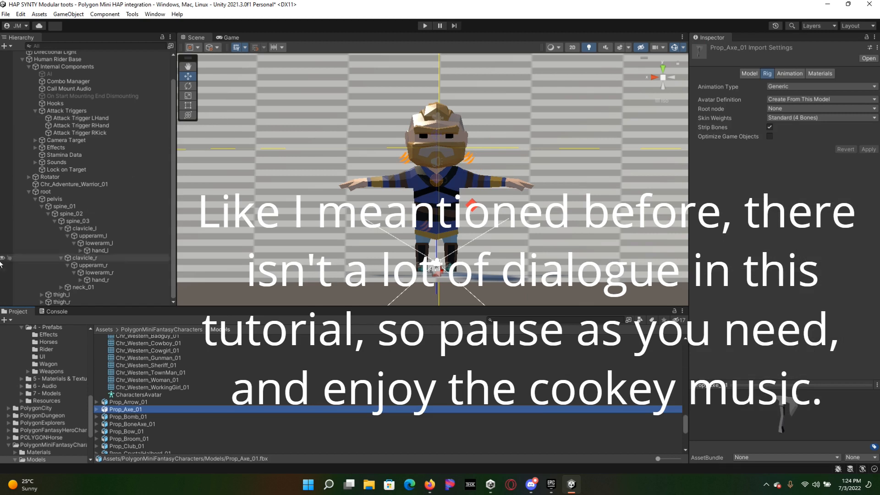
{"action": "left_click", "coordinate": [139, 395]}
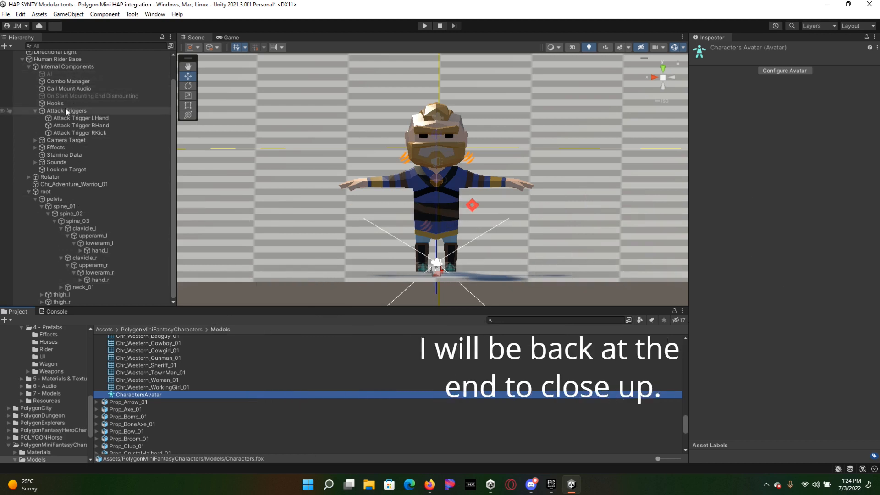
Step: Enable constrained proportions on the skeleton's root and set its scale to 1.3 on all axes
{"action": "left_click", "coordinate": [48, 193]}
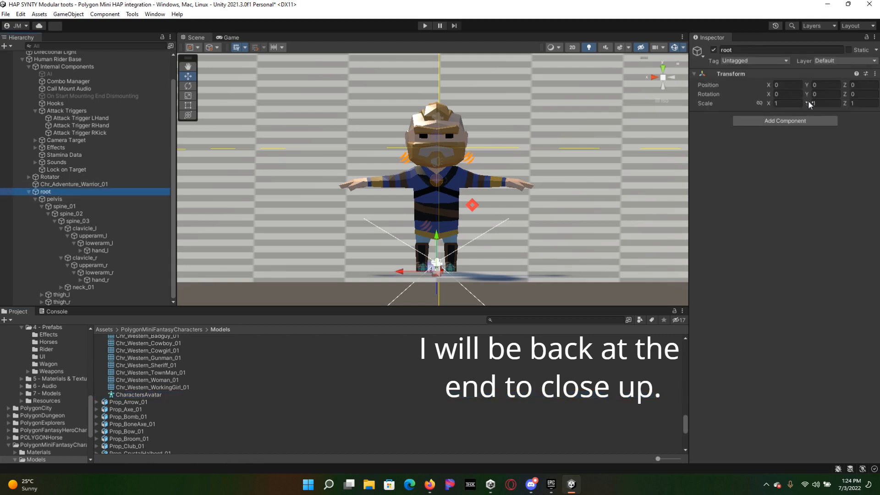
{"action": "left_click", "coordinate": [792, 103]}
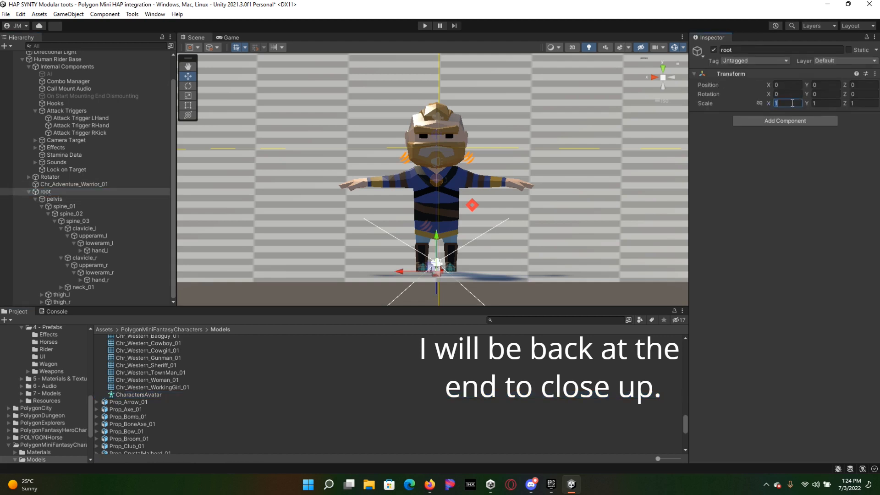
{"action": "left_click", "coordinate": [759, 103]}
{"action": "type", "text": ".3"}
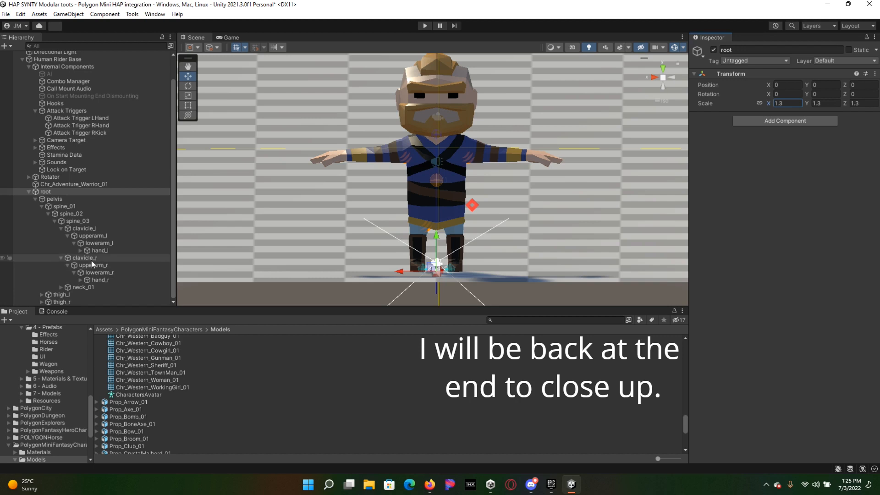
Step: Set the Z rotation of both upperarm_l and upperarm_r to 50
{"action": "left_click", "coordinate": [92, 236]}
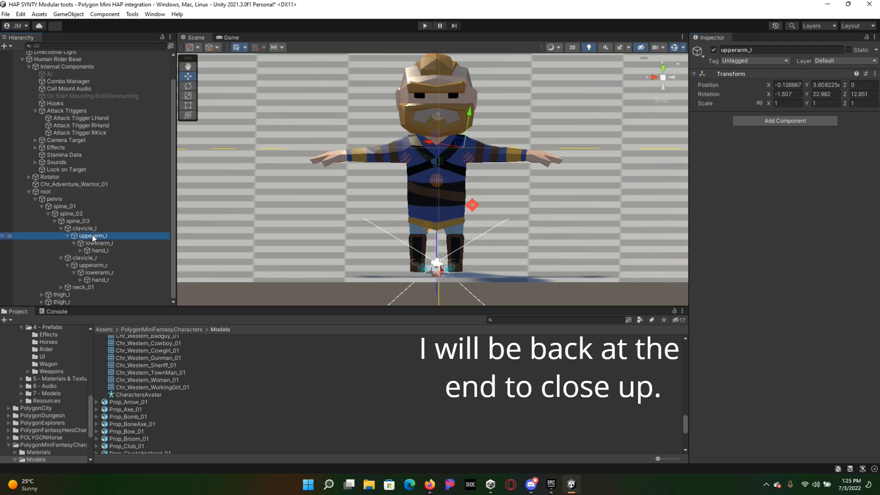
{"action": "left_click", "coordinate": [94, 266], "text": "ctrl"}
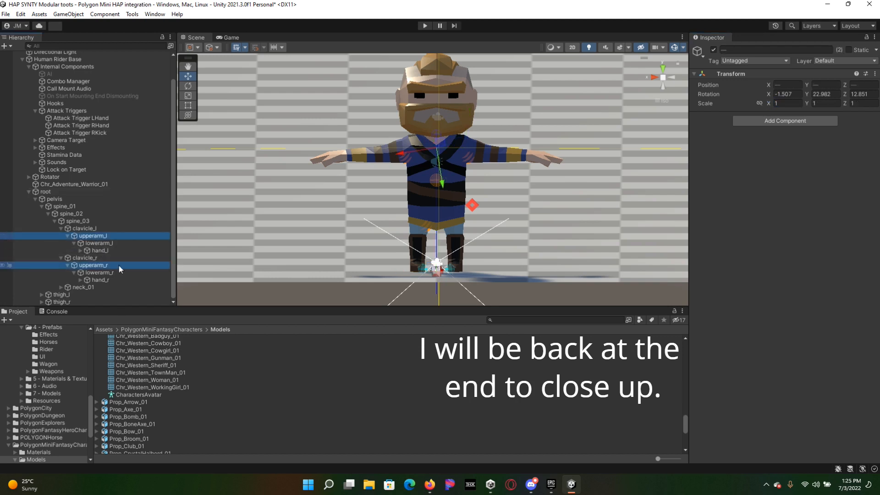
{"action": "left_click", "coordinate": [875, 94]}
{"action": "double_click", "coordinate": [875, 94]}
{"action": "type", "text": "50"}
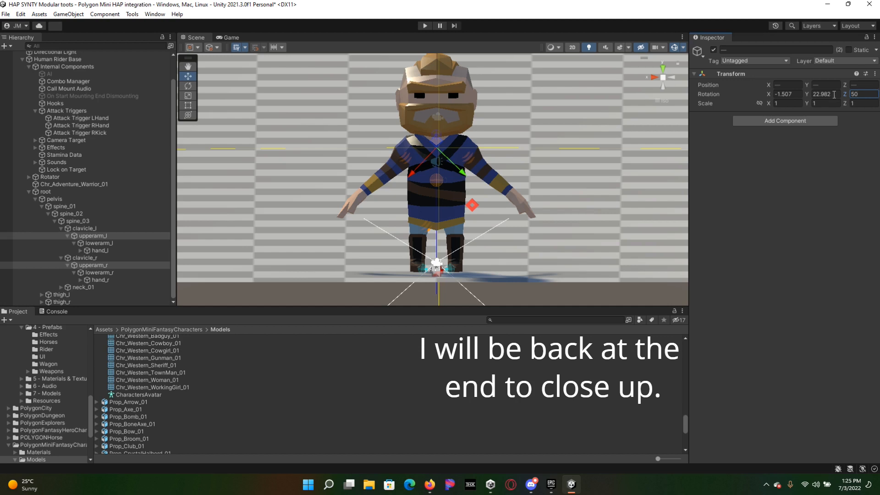
Step: Rotate Attack Trigger RHand to about 48.6, -79.3, 102.6 and Attack Trigger LHand to about -50.8, -101.5, 103.2, aligning them with the lowered arms
{"action": "left_click", "coordinate": [104, 119]}
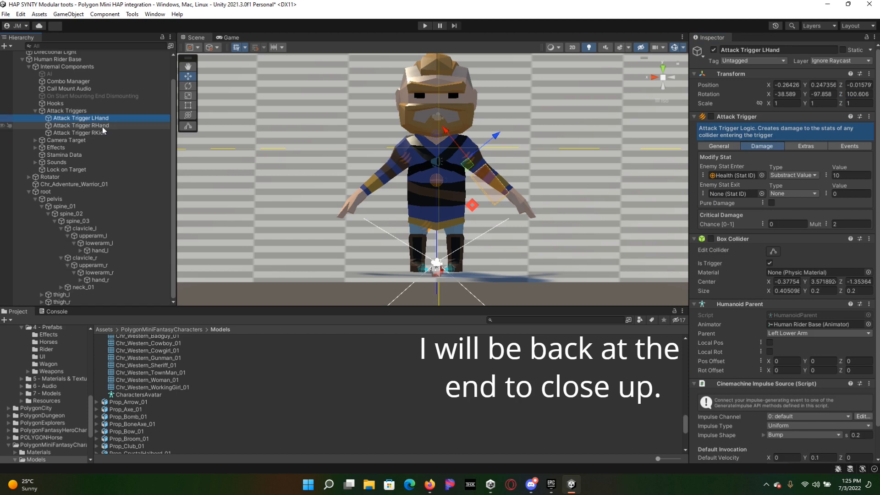
{"action": "left_click", "coordinate": [104, 125]}
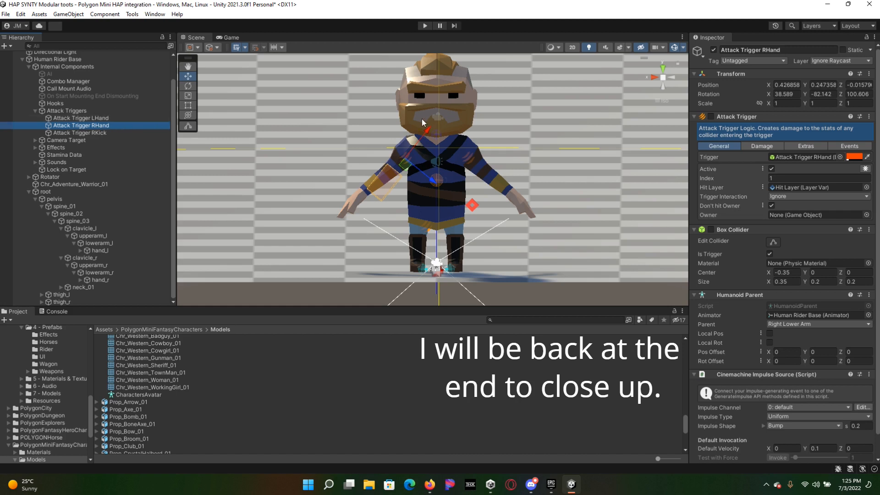
{"action": "key", "text": "e"}
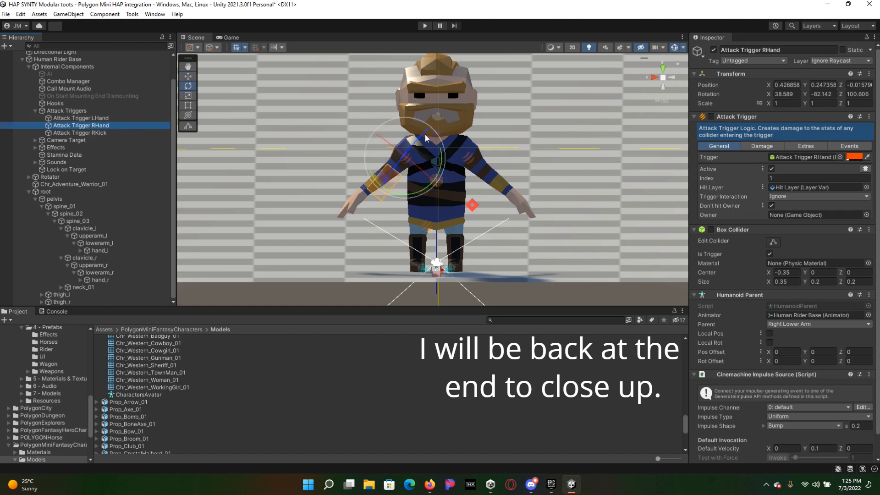
{"action": "left_click_drag", "start_coordinate": [440, 153], "coordinate": [443, 166]}
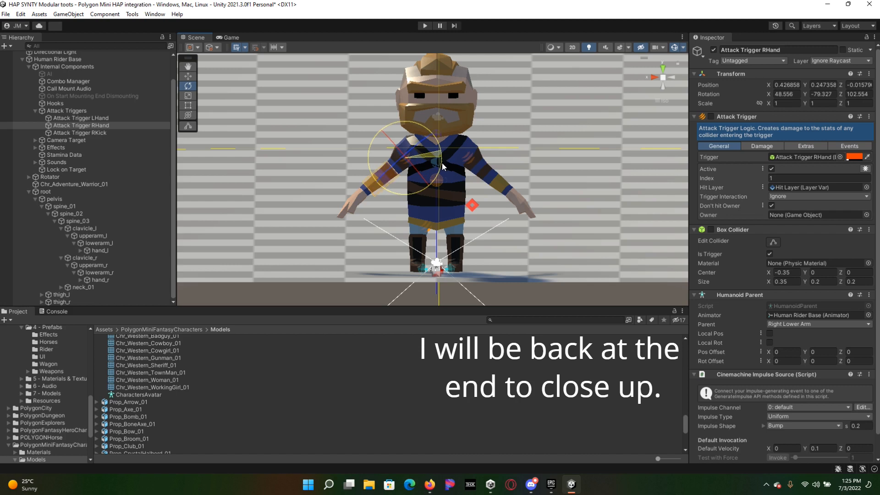
{"action": "left_click", "coordinate": [95, 119]}
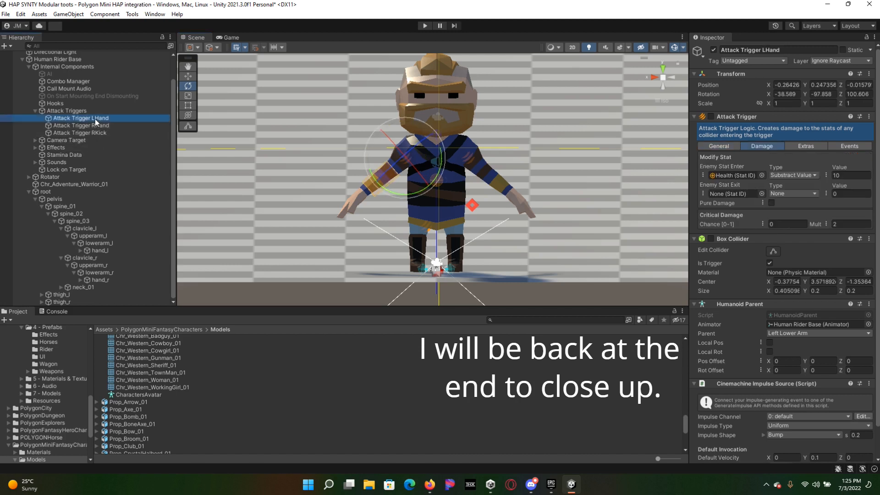
{"action": "left_click_drag", "start_coordinate": [455, 194], "coordinate": [469, 194]}
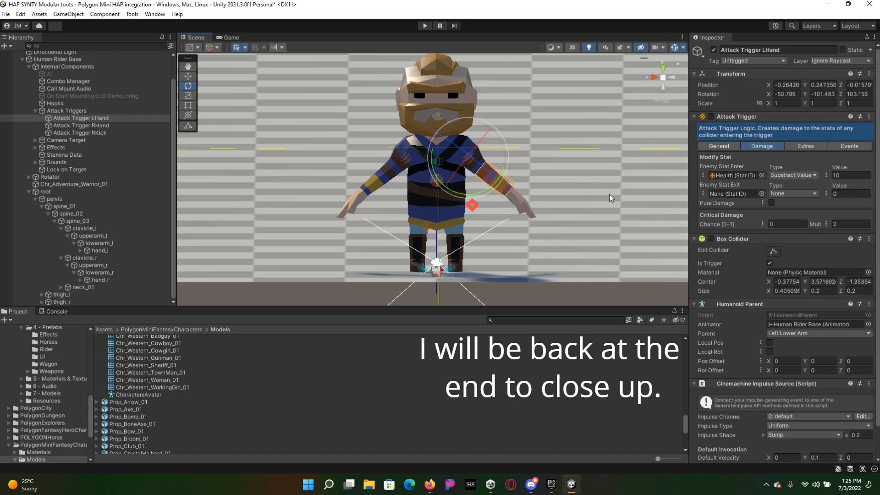
{"action": "left_click", "coordinate": [564, 293]}
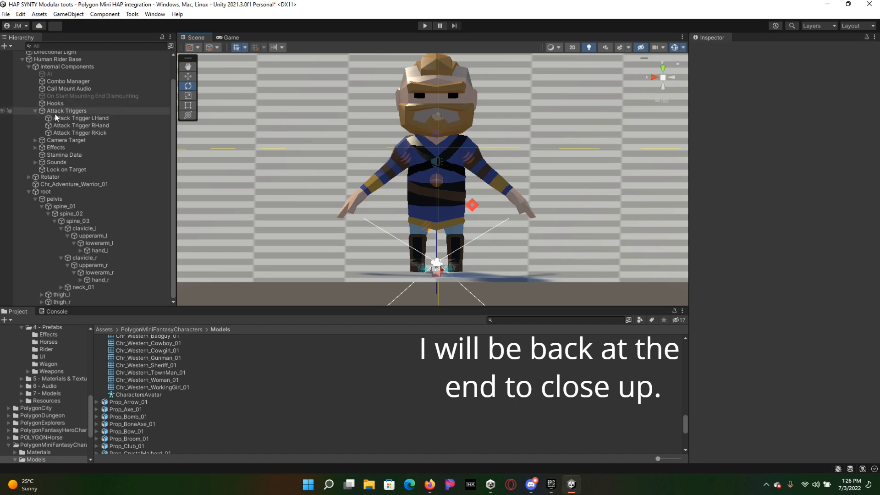
Step: Reshape Attack Trigger LHand's Box Collider around the left forearm and hand, about 0.48 × 0.26 × 0.2 in size
{"action": "left_click", "coordinate": [80, 119]}
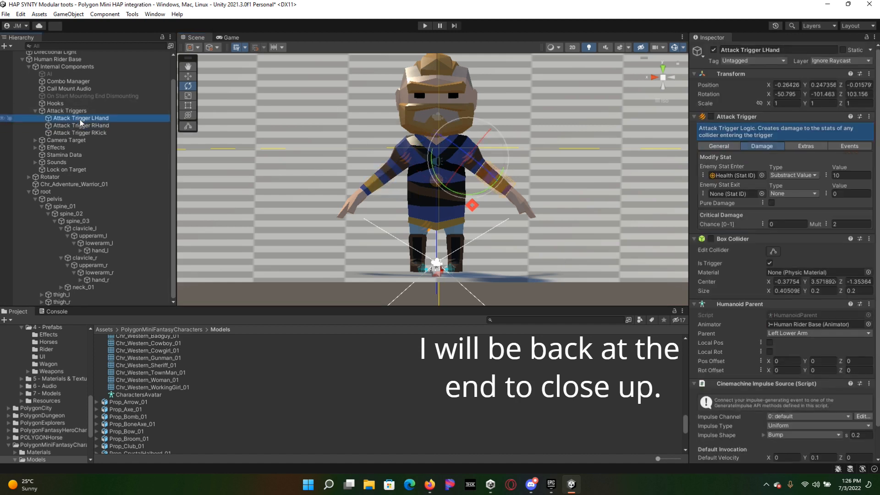
{"action": "left_click", "coordinate": [821, 291]}
{"action": "left_click", "coordinate": [774, 251]}
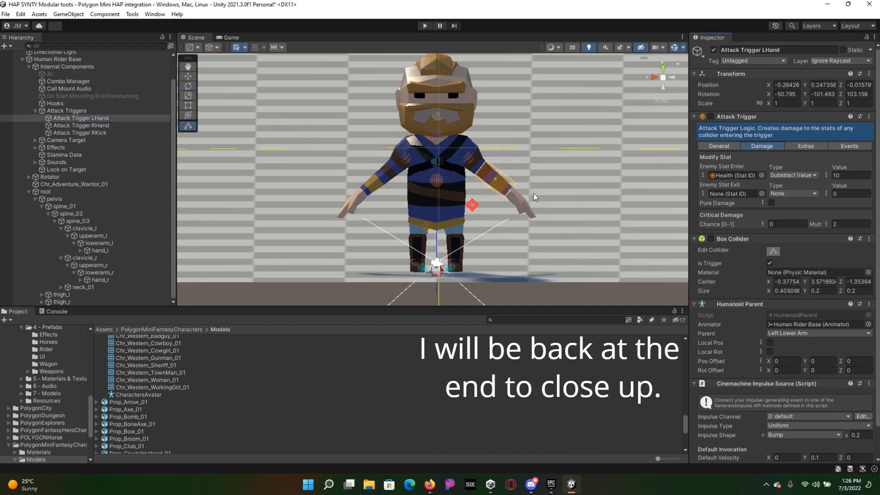
{"action": "left_click_drag", "start_coordinate": [543, 227], "coordinate": [554, 169], "text": "alt"}
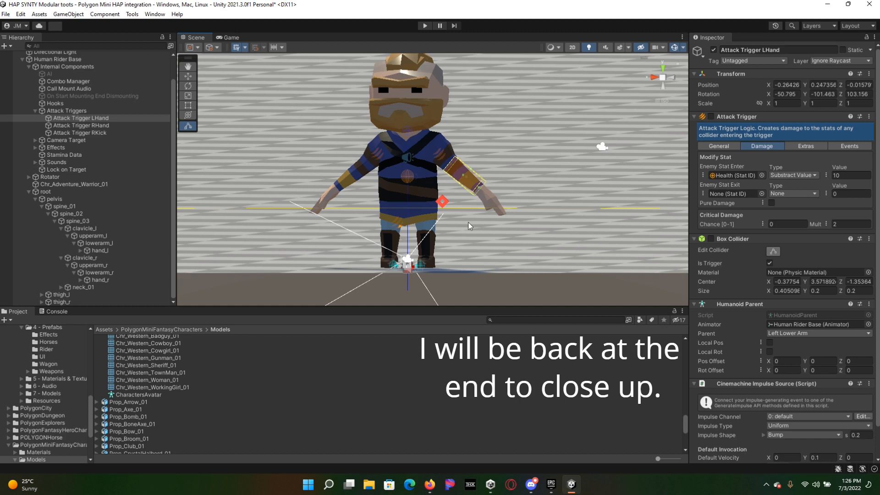
{"action": "left_click_drag", "start_coordinate": [470, 224], "coordinate": [506, 237], "text": "alt"}
{"action": "left_click_drag", "start_coordinate": [505, 197], "coordinate": [526, 213]}
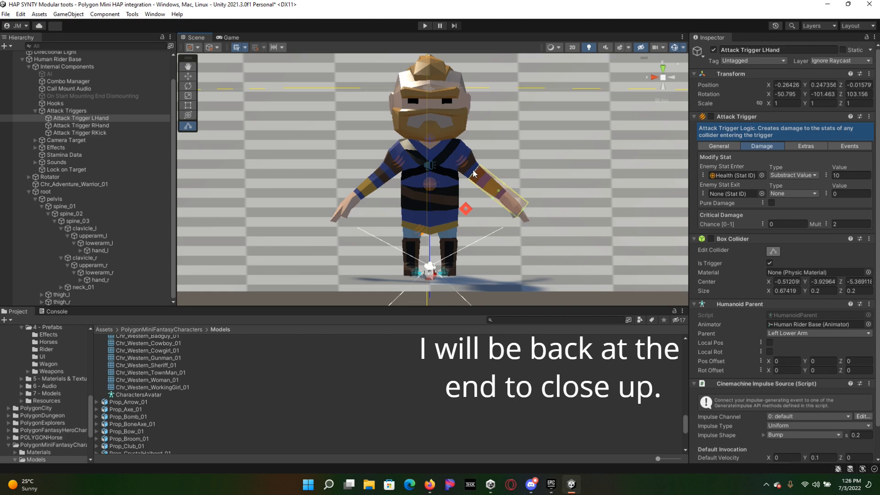
{"action": "left_click_drag", "start_coordinate": [474, 175], "coordinate": [489, 186]}
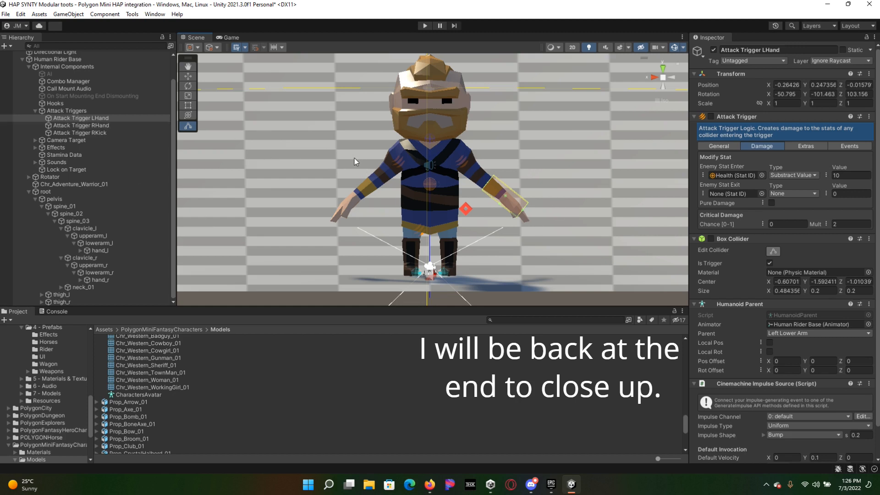
{"action": "left_click_drag", "start_coordinate": [571, 192], "coordinate": [417, 216], "text": "alt"}
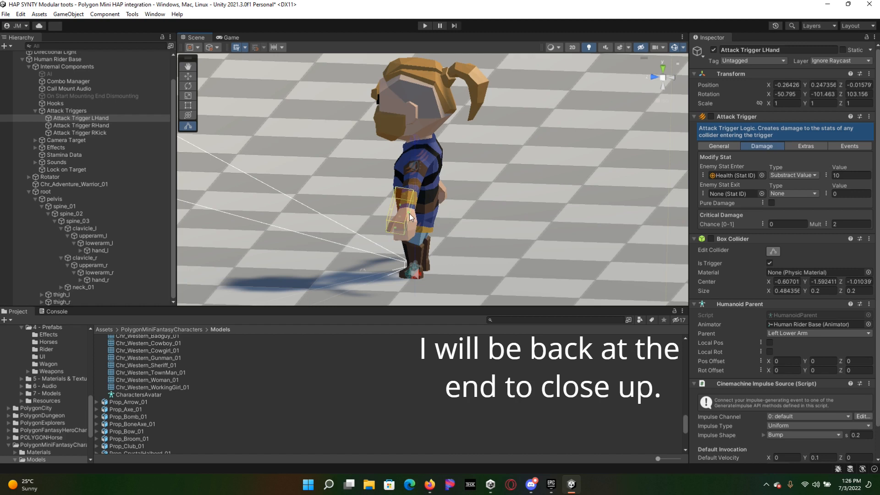
{"action": "mouse_move", "coordinate": [409, 215]}
{"action": "left_mouse_down"}
{"action": "mouse_move", "coordinate": [417, 211]}
{"action": "mouse_move", "coordinate": [395, 210]}
{"action": "left_mouse_up"}
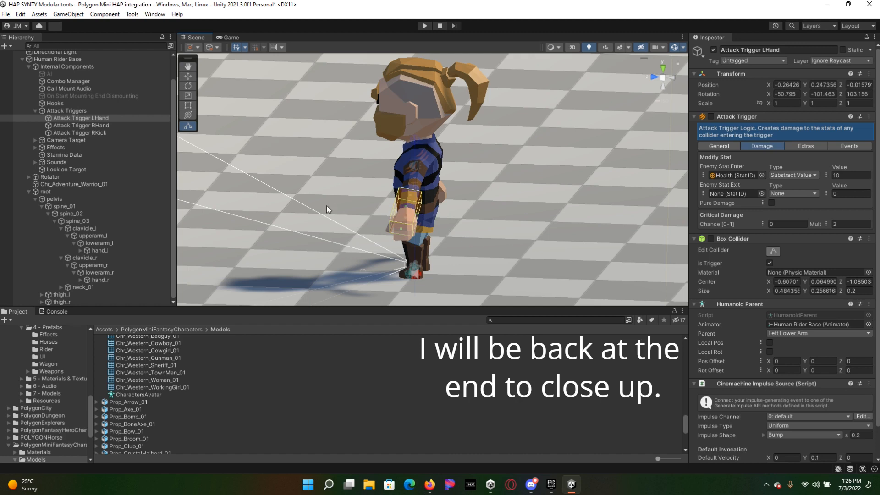
{"action": "left_click_drag", "start_coordinate": [294, 231], "coordinate": [553, 212], "text": "alt"}
Step: Reshape Attack Trigger RHand's Box Collider around the right forearm and hand, about 0.44 × 0.32 × 0.2 in size
{"action": "left_click", "coordinate": [81, 126]}
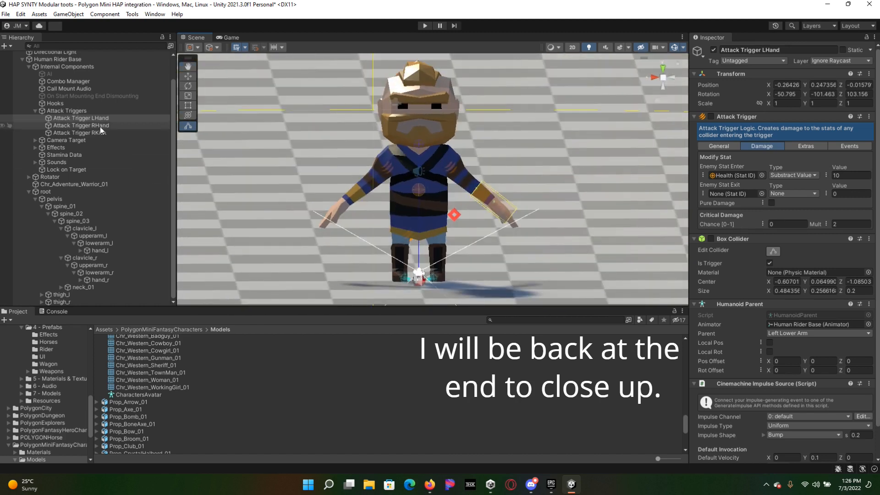
{"action": "left_click_drag", "start_coordinate": [353, 202], "coordinate": [331, 221]}
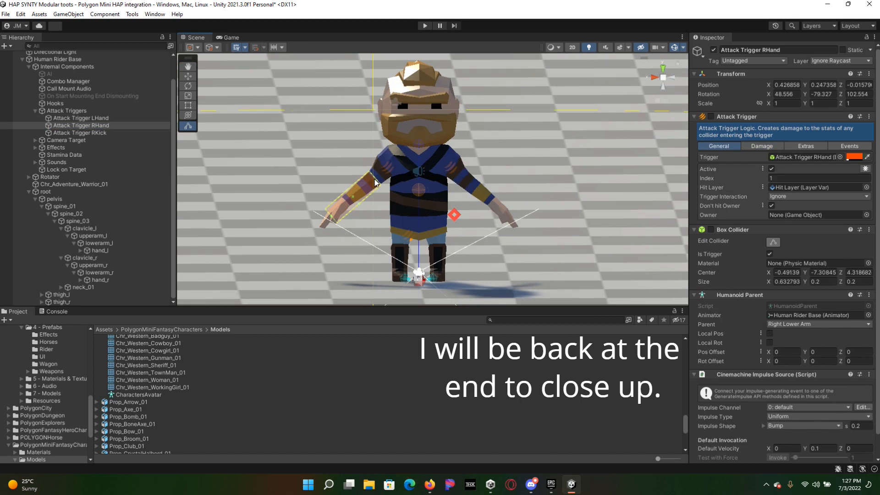
{"action": "left_click_drag", "start_coordinate": [376, 181], "coordinate": [518, 250]}
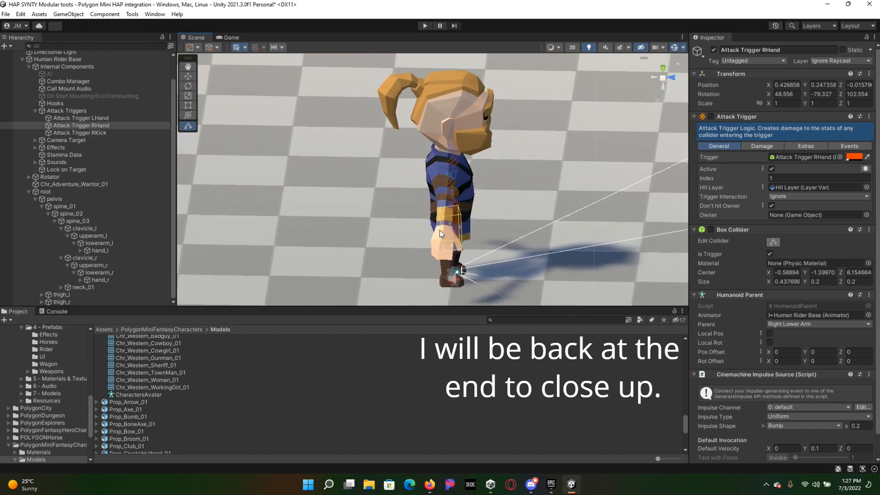
{"action": "left_click_drag", "start_coordinate": [442, 229], "coordinate": [168, 230]}
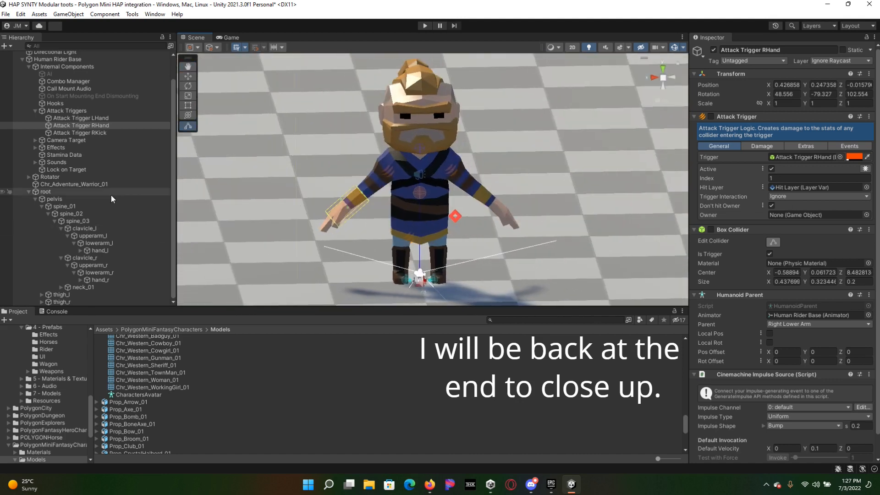
Step: Reshape Attack Trigger RKick's Box Collider around the right lower leg, about 0.40 × 0.29 × 0.28 in size, and deselect it
{"action": "left_click", "coordinate": [84, 133]}
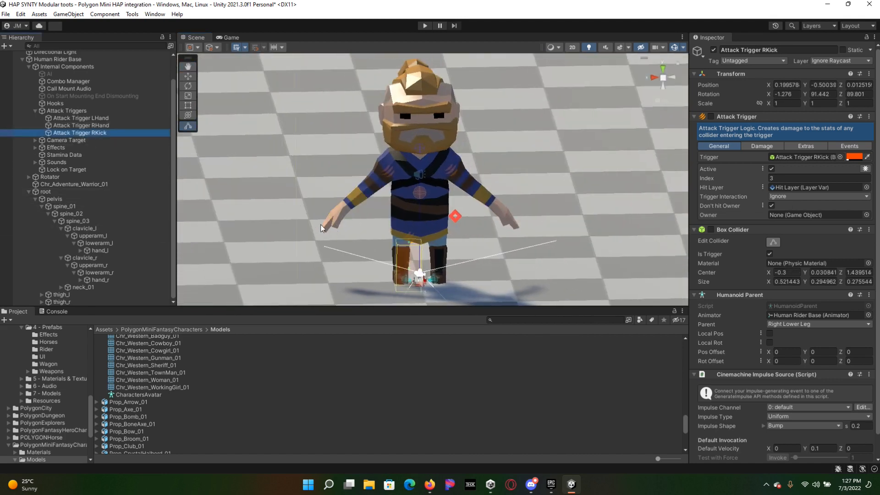
{"action": "left_click_drag", "start_coordinate": [298, 265], "coordinate": [455, 249], "text": "alt"}
{"action": "left_click_drag", "start_coordinate": [479, 301], "coordinate": [456, 285], "text": "alt"}
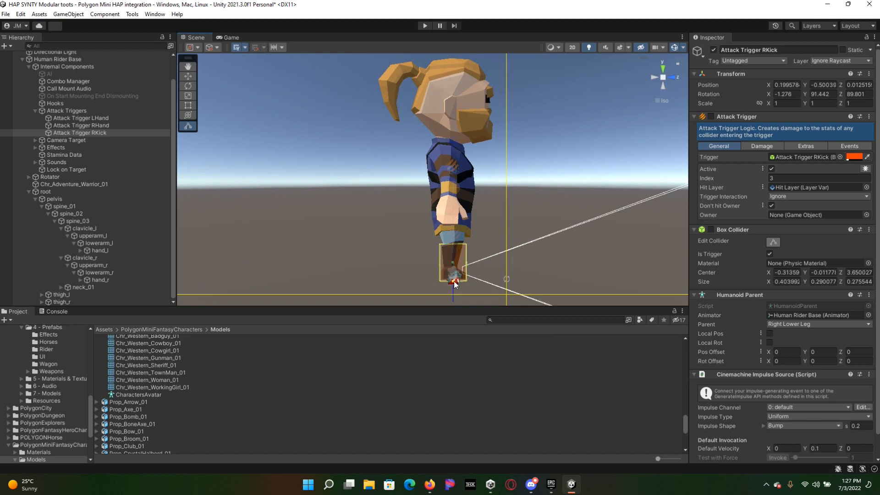
{"action": "left_click", "coordinate": [532, 146]}
{"action": "left_click_drag", "start_coordinate": [582, 142], "coordinate": [350, 291], "text": "alt"}
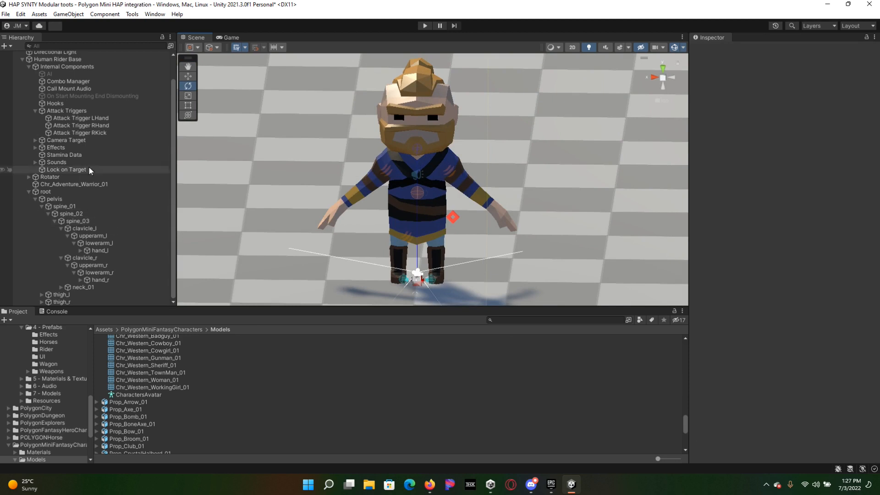
Step: Set the Box Collider size of Attack Trigger LHand to X 0.5, Y 0.25 and Z 0.25
{"action": "left_click", "coordinate": [89, 118]}
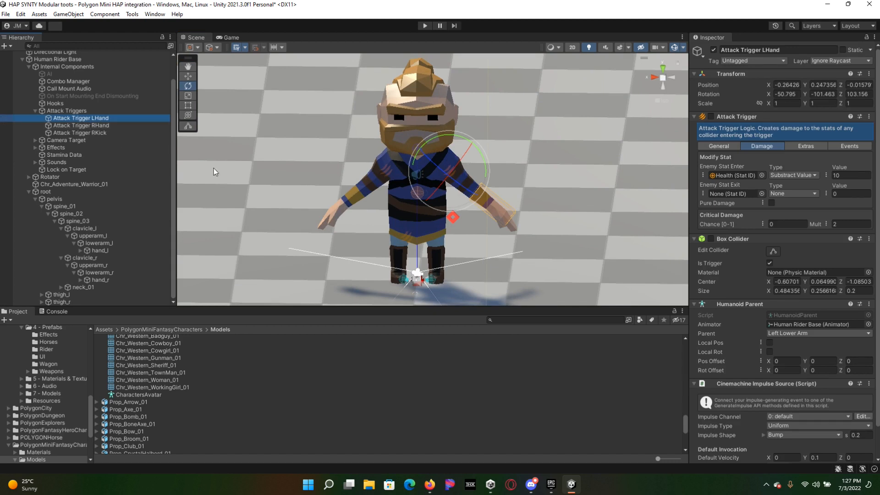
{"action": "left_click", "coordinate": [784, 291]}
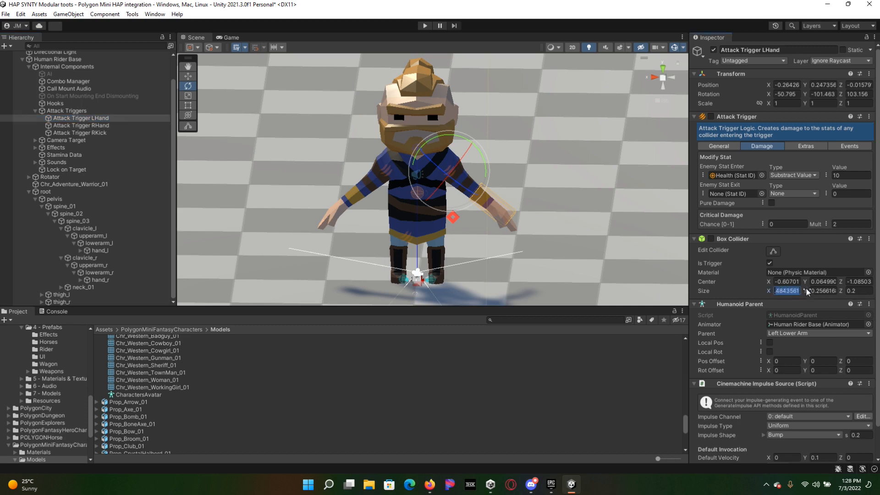
{"action": "type", "text": "0.5"}
{"action": "left_click", "coordinate": [824, 292]}
{"action": "left_click", "coordinate": [856, 291]}
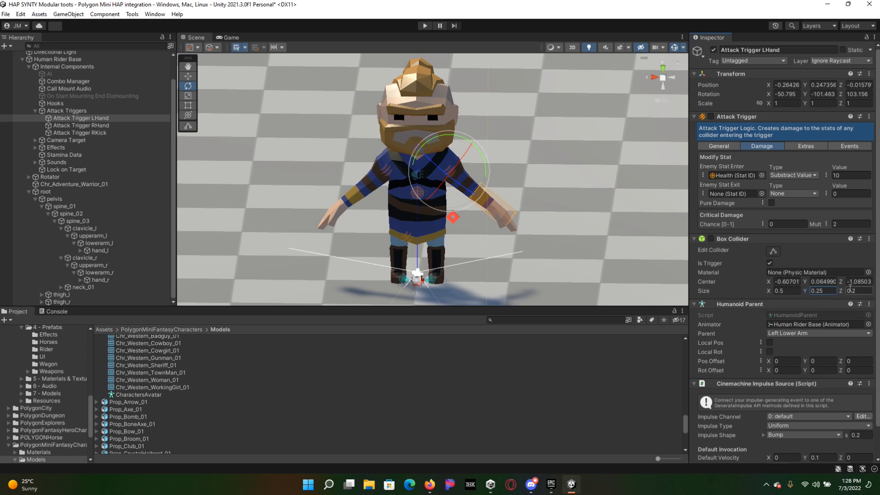
{"action": "left_click", "coordinate": [863, 291]}
{"action": "type", "text": "5"}
Step: Set the Y and Z center values of Attack Trigger LHand's Box Collider to 0
{"action": "left_click_drag", "start_coordinate": [849, 281], "coordinate": [879, 286]}
{"action": "type", "text": "-1."}
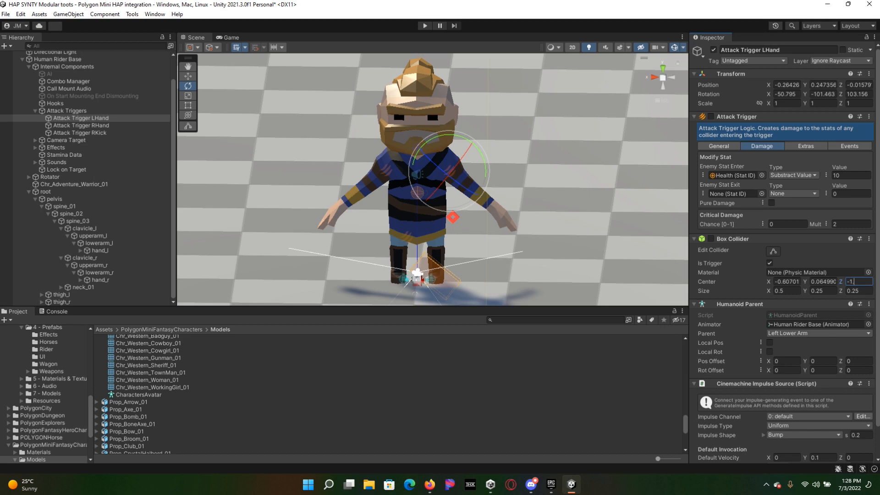
{"action": "type", "text": "08503"}
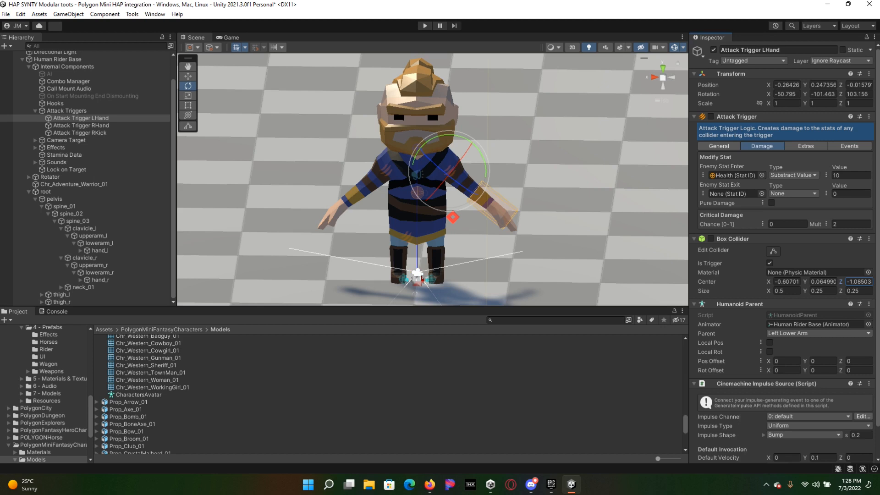
{"action": "left_click", "coordinate": [823, 282]}
{"action": "key", "text": "Tab"}
{"action": "type", "text": "0"}
{"action": "key", "text": "Tab"}
{"action": "left_click", "coordinate": [859, 282]}
{"action": "left_click", "coordinate": [823, 282]}
{"action": "type", "text": "0"}
Step: Set the X center value of Attack Trigger LHand's Box Collider to -0.6
{"action": "left_click", "coordinate": [787, 282]}
{"action": "type", "text": "0"}
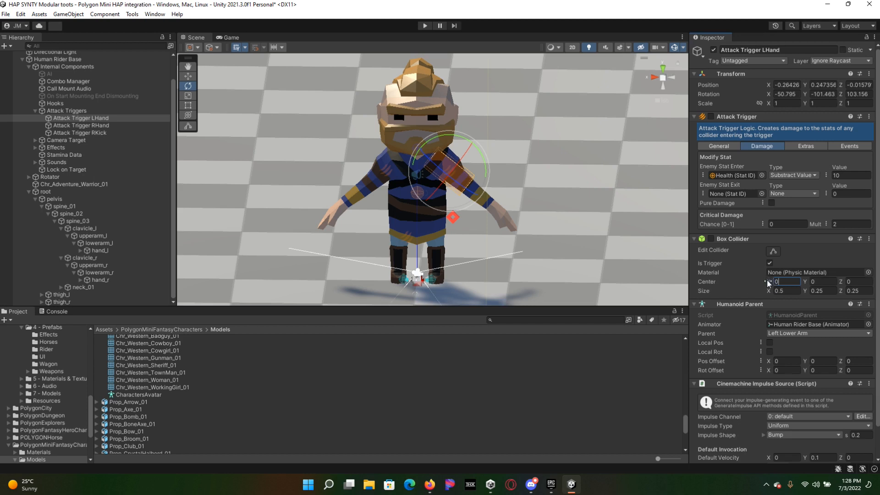
{"action": "key", "text": "ctrl+z"}
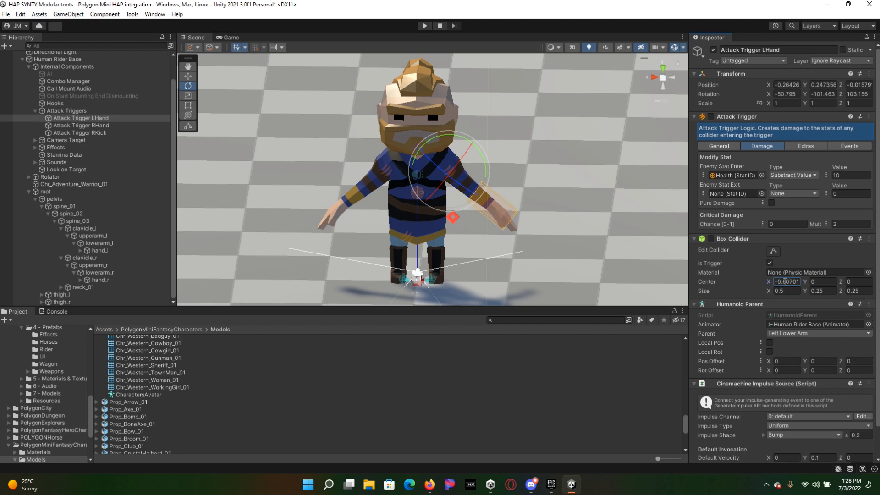
{"action": "left_click_drag", "start_coordinate": [784, 281], "coordinate": [805, 283]}
{"action": "type", "text": ".5"}
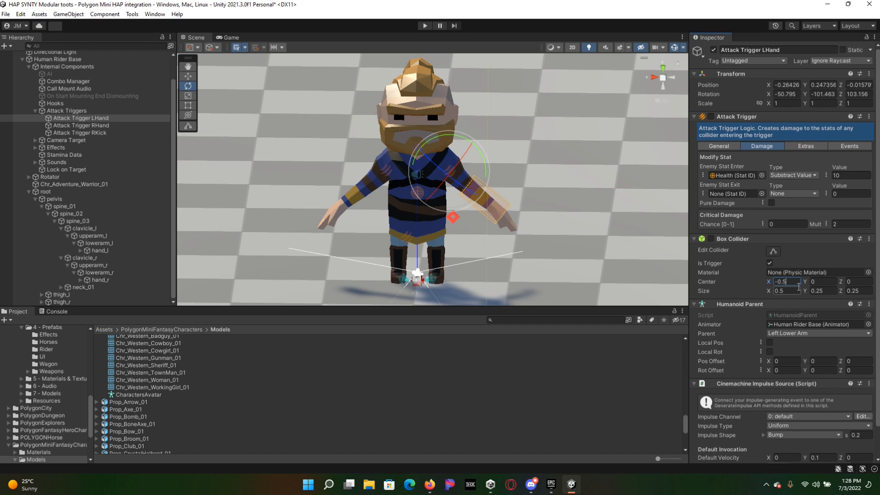
{"action": "key", "text": "BackSpace"}
{"action": "type", "text": "6"}
Step: Copy Attack Trigger LHand's Box Collider, paste its values onto Attack Trigger RHand's Box Collider, and deselect the trigger
{"action": "right_click", "coordinate": [736, 238]}
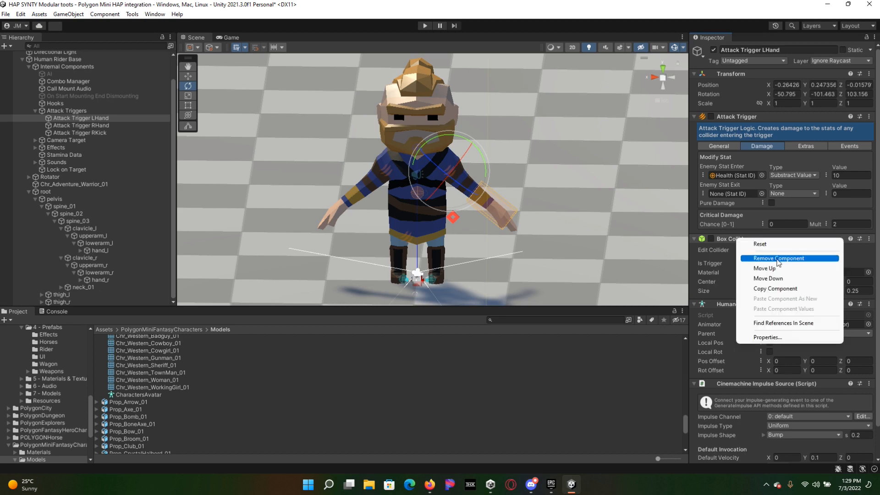
{"action": "left_click", "coordinate": [770, 288]}
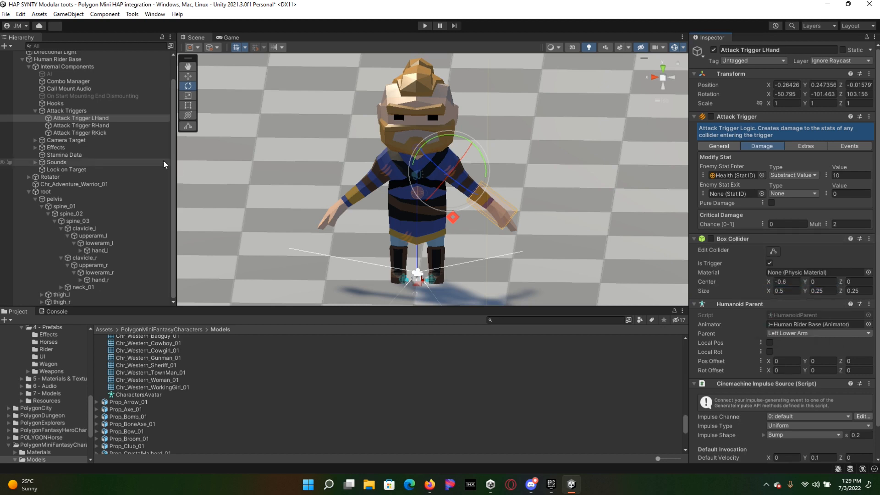
{"action": "left_click", "coordinate": [95, 125]}
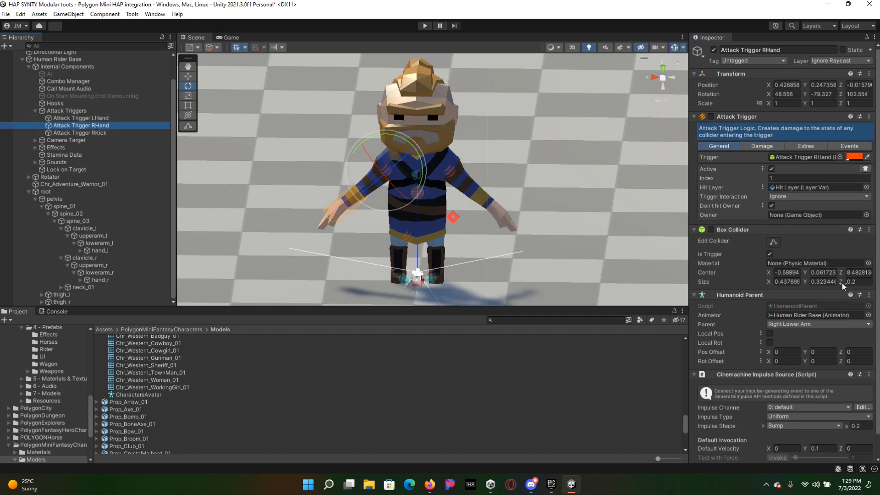
{"action": "right_click", "coordinate": [736, 231]}
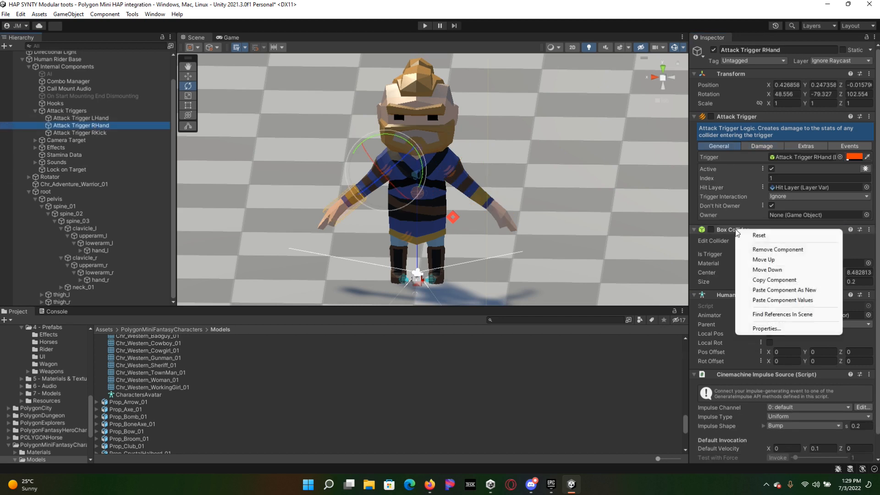
{"action": "left_click", "coordinate": [770, 299]}
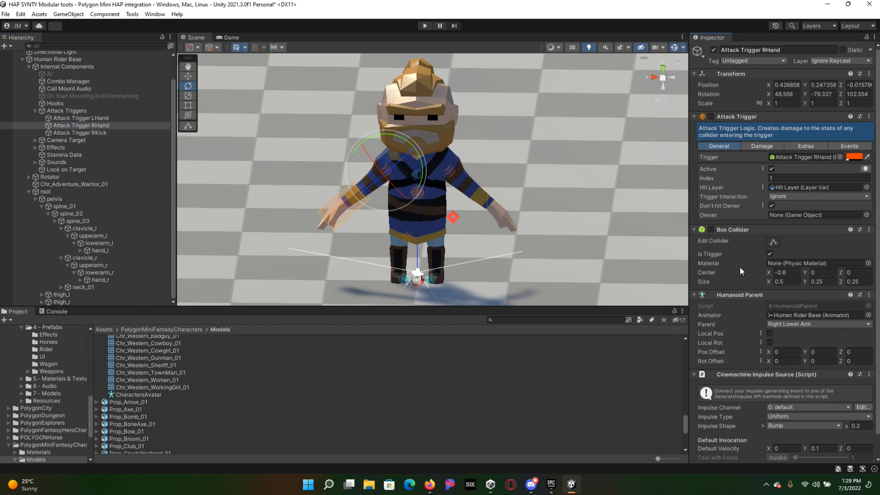
{"action": "left_click", "coordinate": [235, 198]}
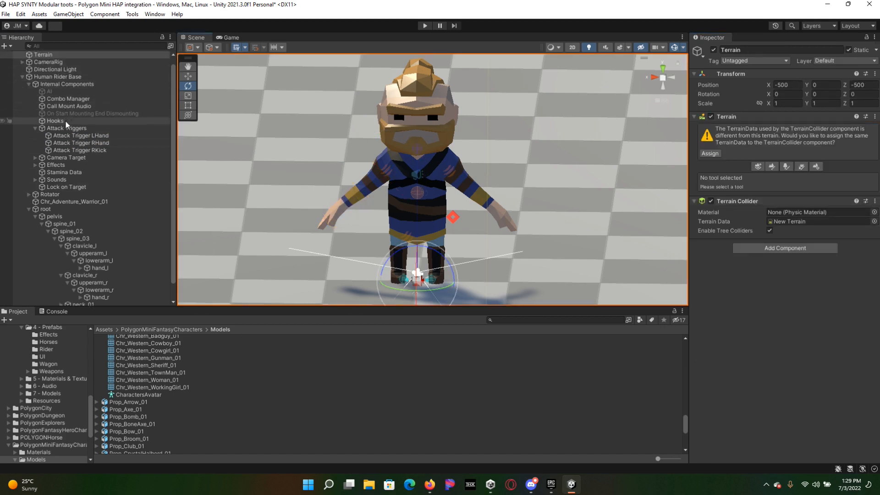
Step: Set Follow to Human Rider Base and Look At to its Camera Target on all six CM FreeLook cameras under CameraRig
{"action": "left_click", "coordinate": [63, 159]}
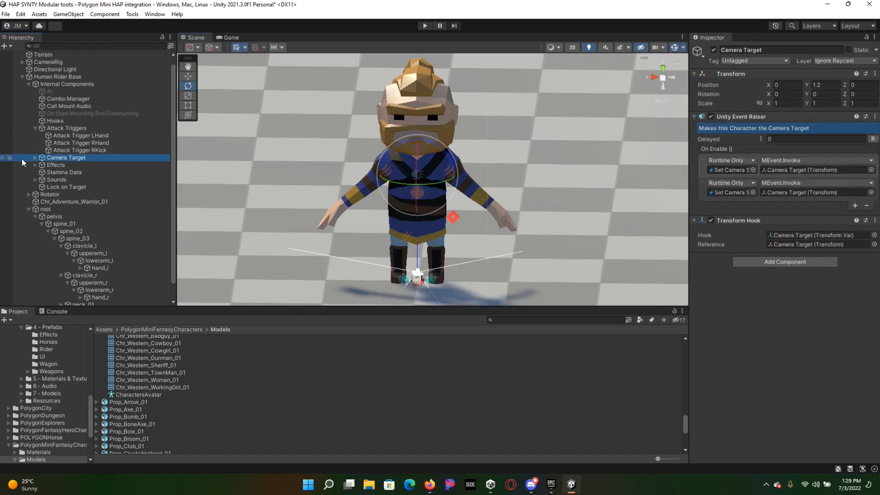
{"action": "left_click", "coordinate": [35, 157]}
{"action": "left_click", "coordinate": [49, 165]}
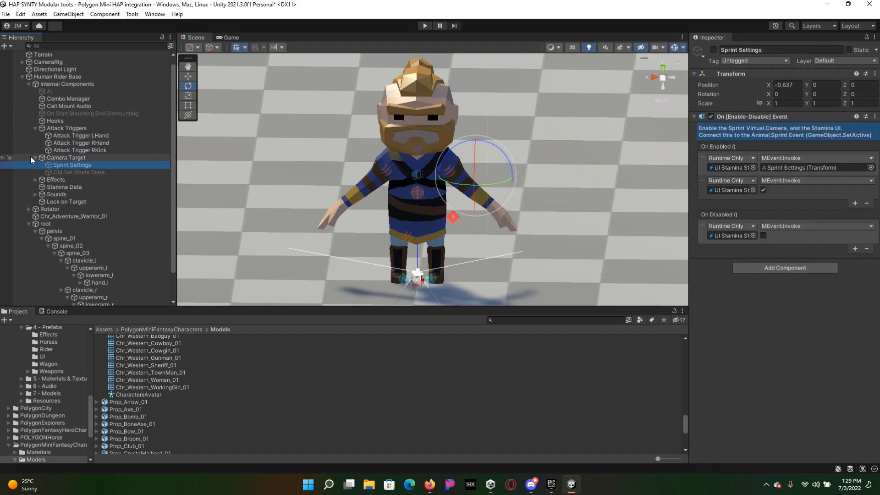
{"action": "left_click", "coordinate": [35, 158]}
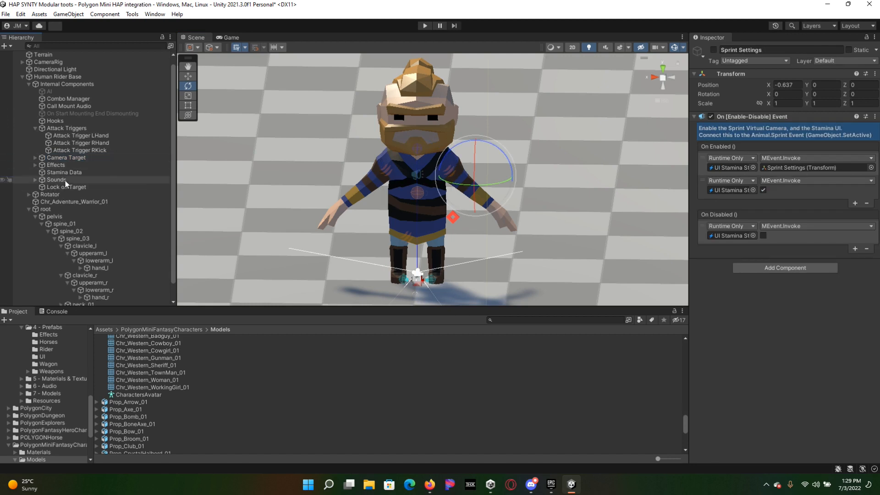
{"action": "scroll", "coordinate": [65, 181], "scroll_direction": "up", "scroll_amount": 1}
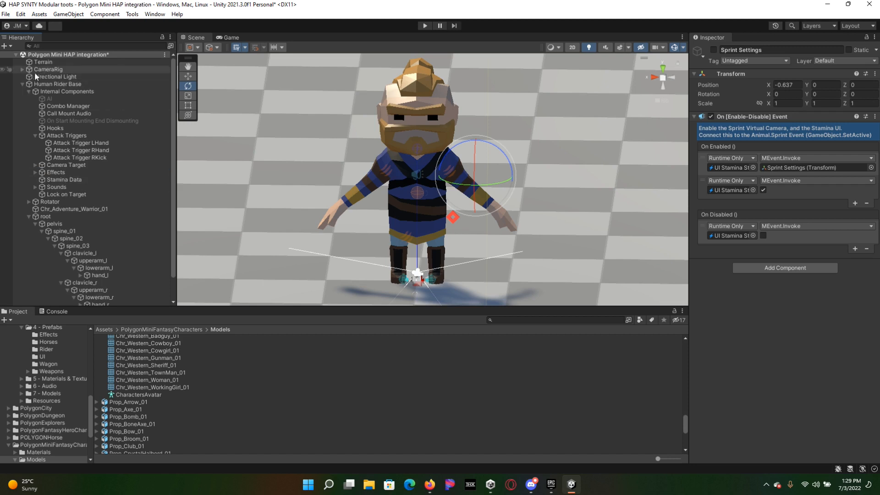
{"action": "left_click", "coordinate": [21, 70]}
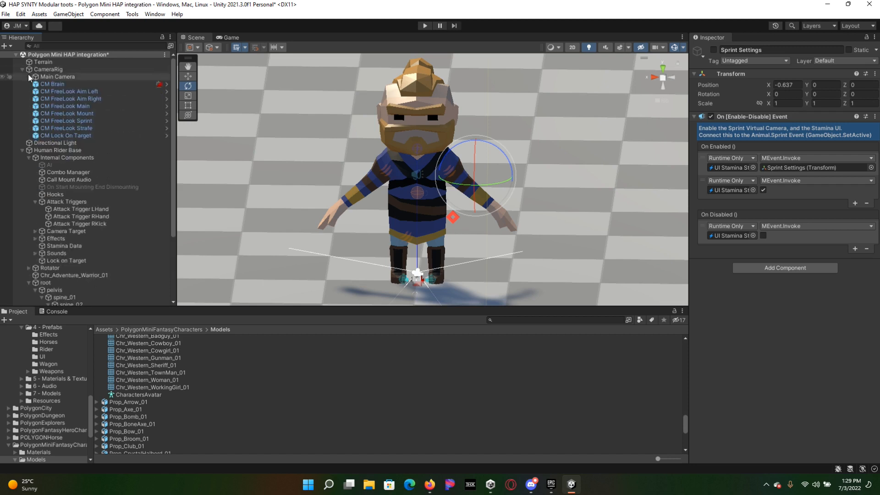
{"action": "left_click", "coordinate": [77, 91]}
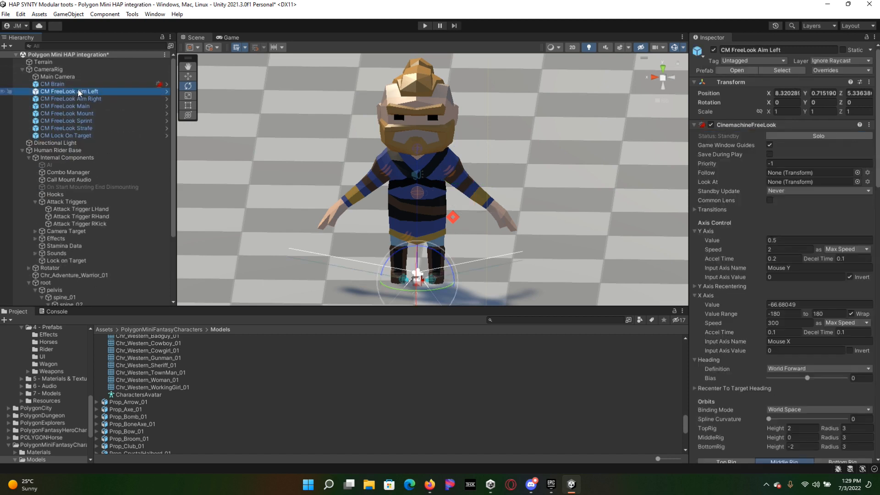
{"action": "left_click", "coordinate": [79, 129], "text": "shift"}
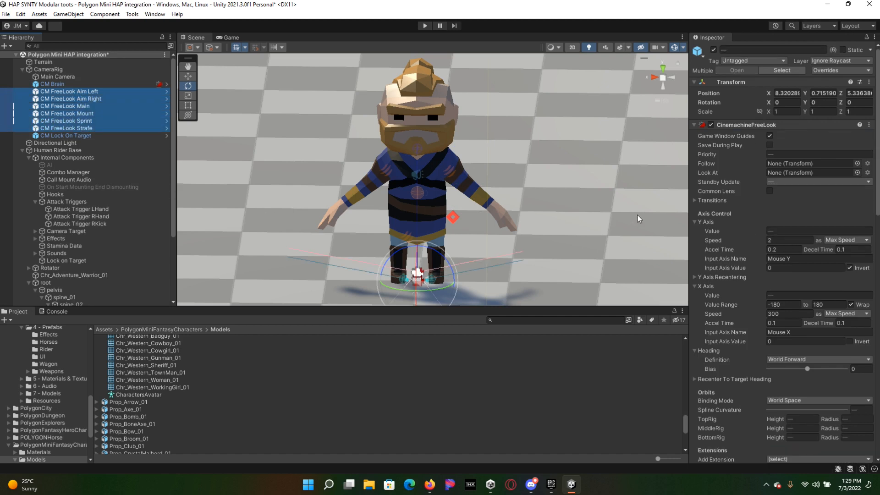
{"action": "left_click_drag", "start_coordinate": [65, 151], "coordinate": [796, 164]}
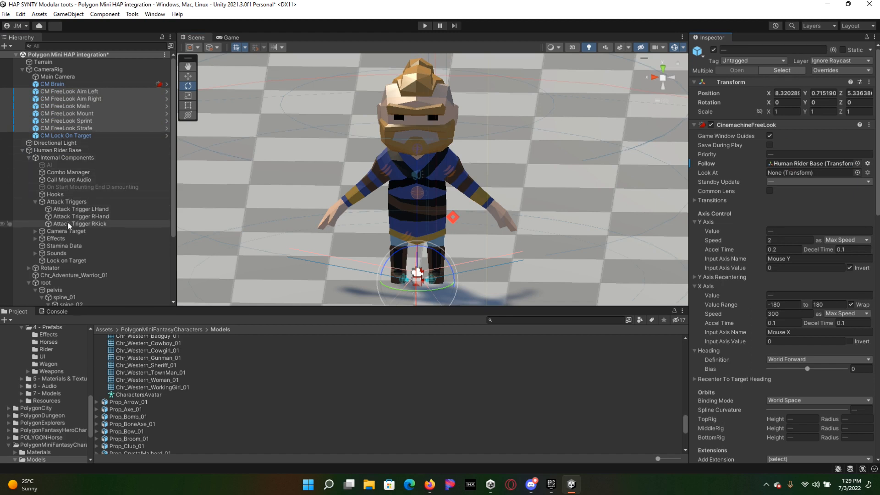
{"action": "left_click_drag", "start_coordinate": [67, 231], "coordinate": [791, 174]}
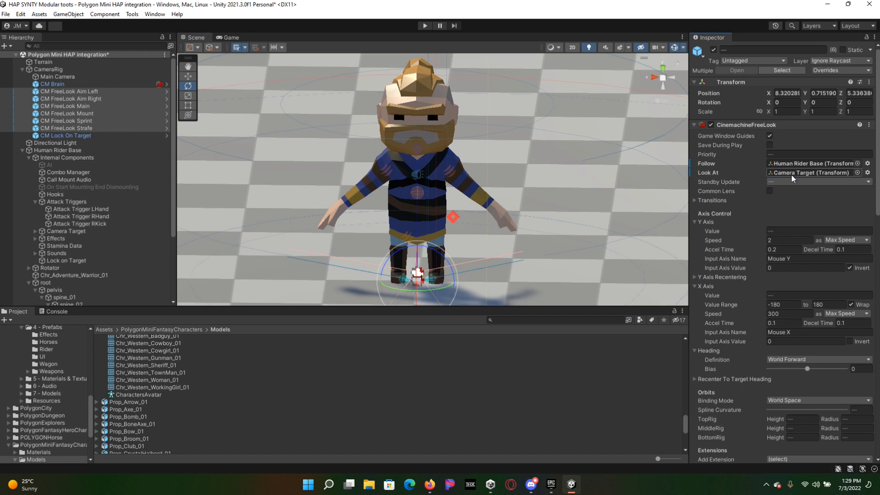
Step: Examine the FreeLook cameras' Cinemachine Collider and Event Listener settings, and CM Brain's camera, CinemachineBrain and Transform Hook components
{"action": "right_click", "coordinate": [799, 198]}
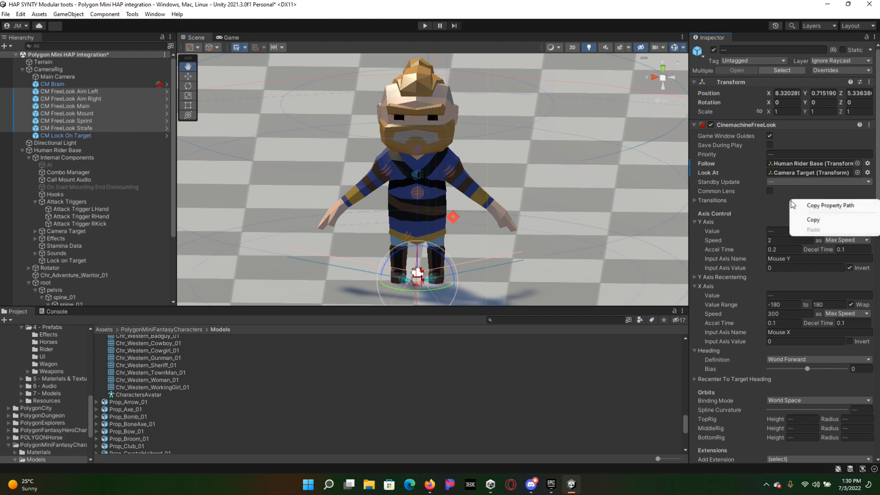
{"action": "left_click", "coordinate": [738, 290]}
{"action": "scroll", "coordinate": [738, 288], "scroll_direction": "down", "scroll_amount": 5}
{"action": "scroll", "coordinate": [738, 288], "scroll_direction": "up", "scroll_amount": 4}
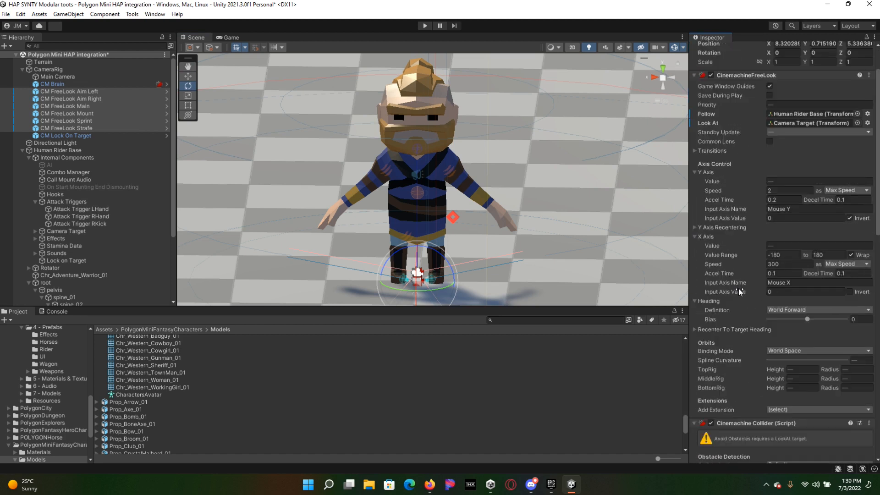
{"action": "scroll", "coordinate": [739, 291], "scroll_direction": "down", "scroll_amount": 7}
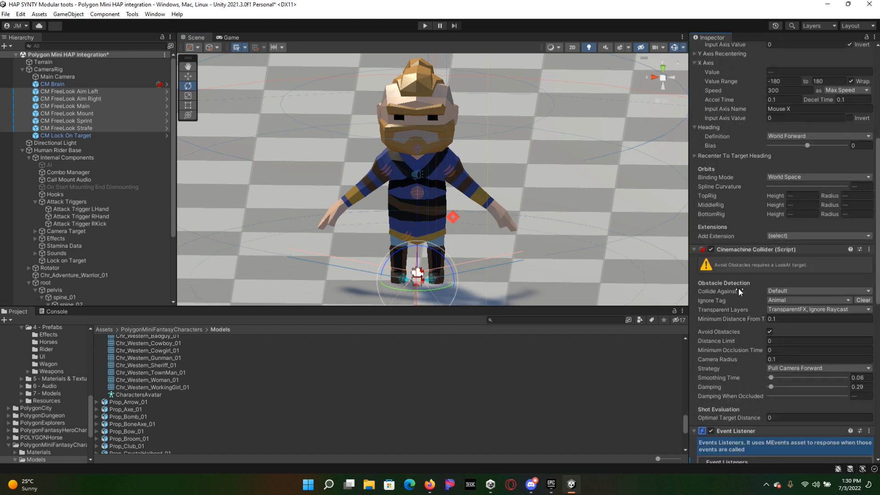
{"action": "scroll", "coordinate": [738, 288], "scroll_direction": "down", "scroll_amount": 13}
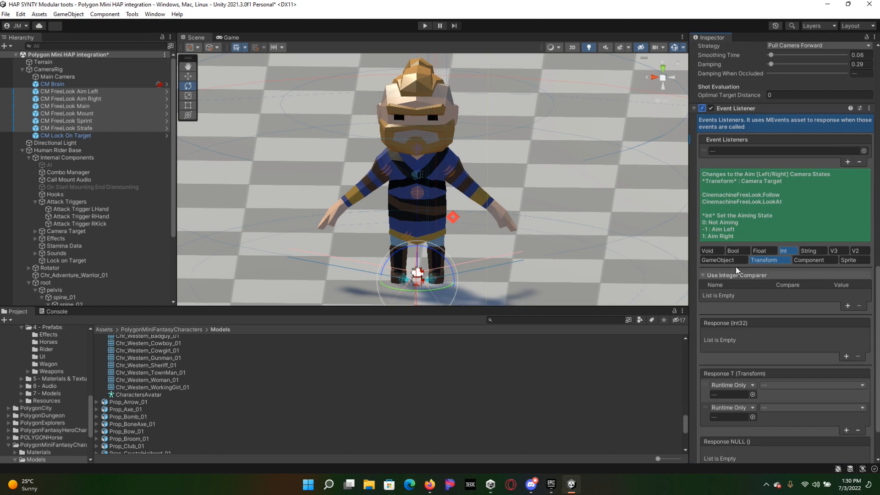
{"action": "scroll", "coordinate": [777, 303], "scroll_direction": "up", "scroll_amount": 20}
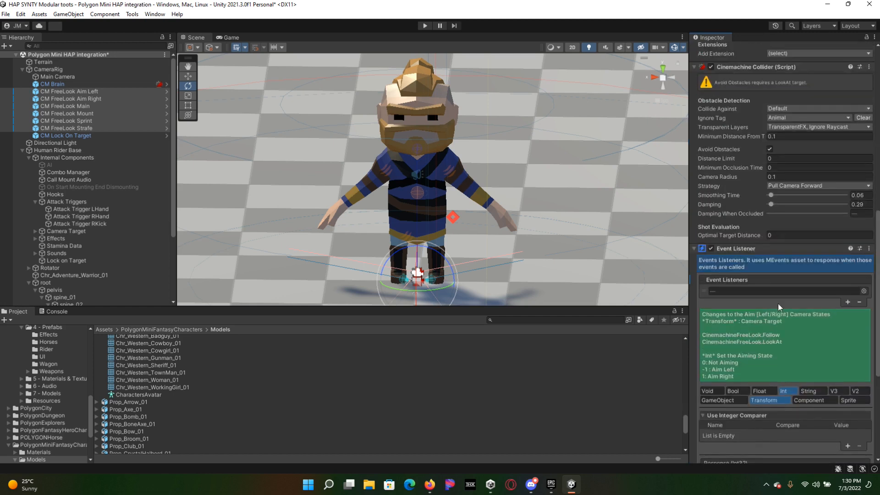
{"action": "left_click", "coordinate": [52, 83]}
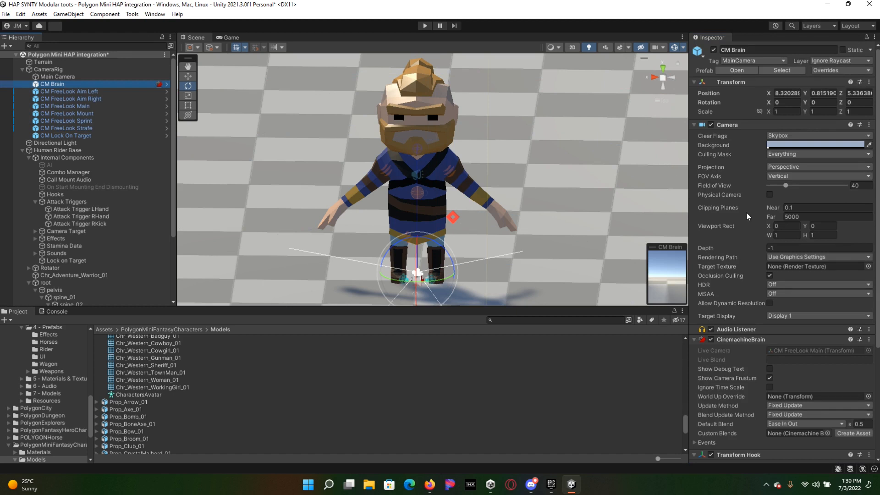
{"action": "scroll", "coordinate": [746, 212], "scroll_direction": "down", "scroll_amount": 5}
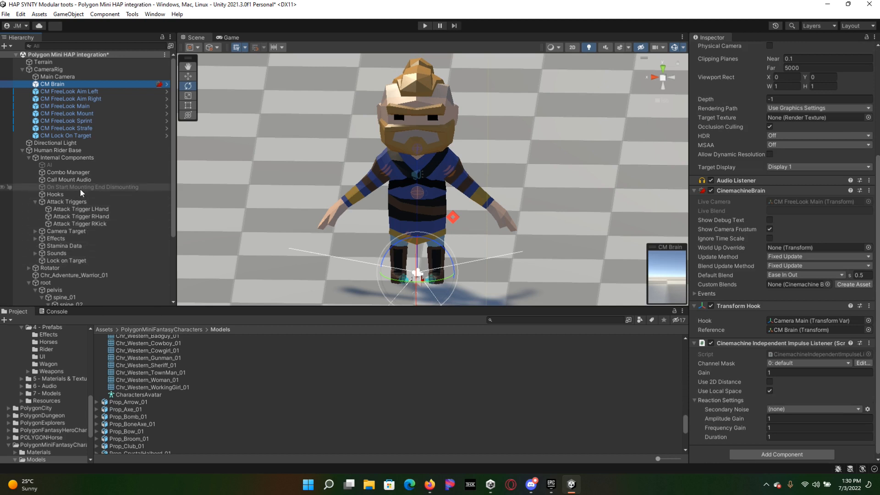
{"action": "left_click_drag", "start_coordinate": [63, 77], "coordinate": [785, 312]}
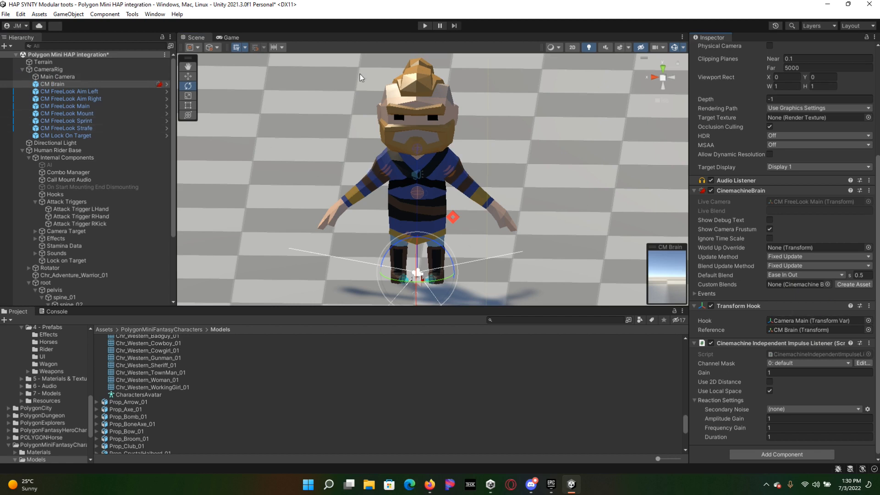
Step: Start play mode and dock the Game view beside the Scene view, widening it to nearly half of the shared area
{"action": "left_click", "coordinate": [425, 26]}
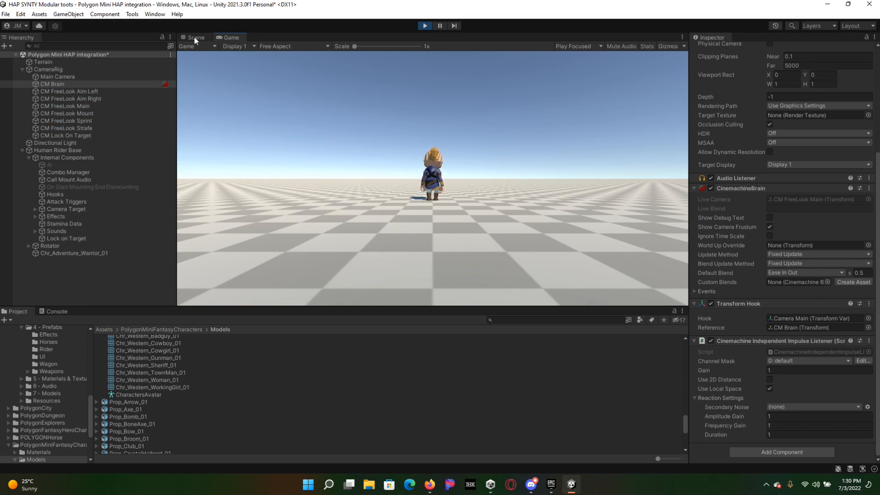
{"action": "left_click_drag", "start_coordinate": [227, 37], "coordinate": [573, 149]}
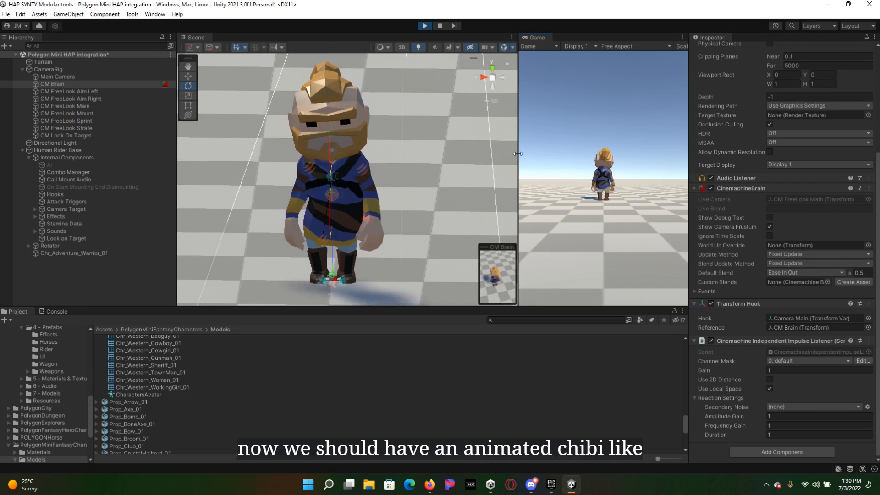
{"action": "left_click_drag", "start_coordinate": [518, 154], "coordinate": [474, 160]}
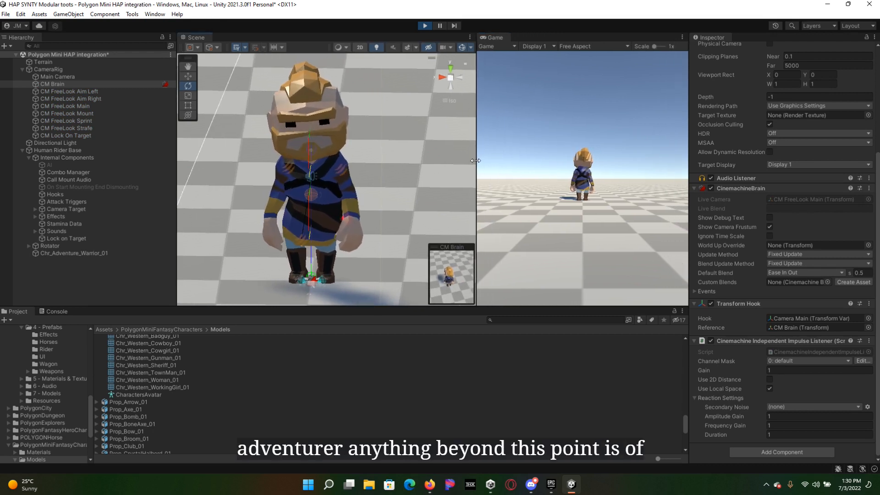
Step: Test the character's attack combo and jump animations in the running game
{"action": "left_click", "coordinate": [603, 146]}
{"action": "left_click", "coordinate": [603, 147]}
{"action": "left_click", "coordinate": [604, 146]}
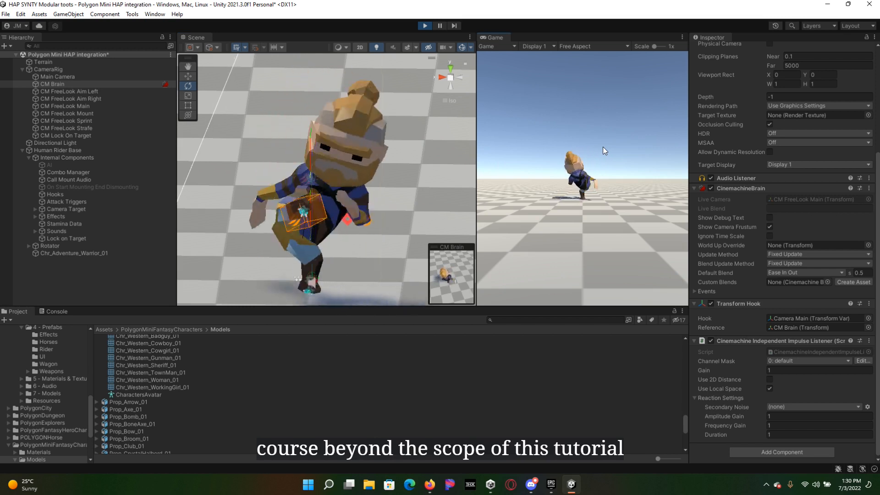
{"action": "left_click", "coordinate": [603, 147]}
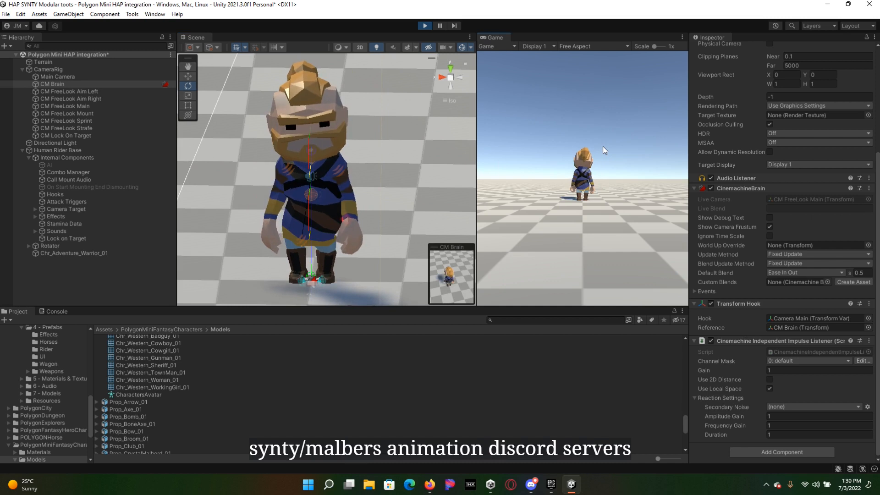
{"action": "key", "text": "space"}
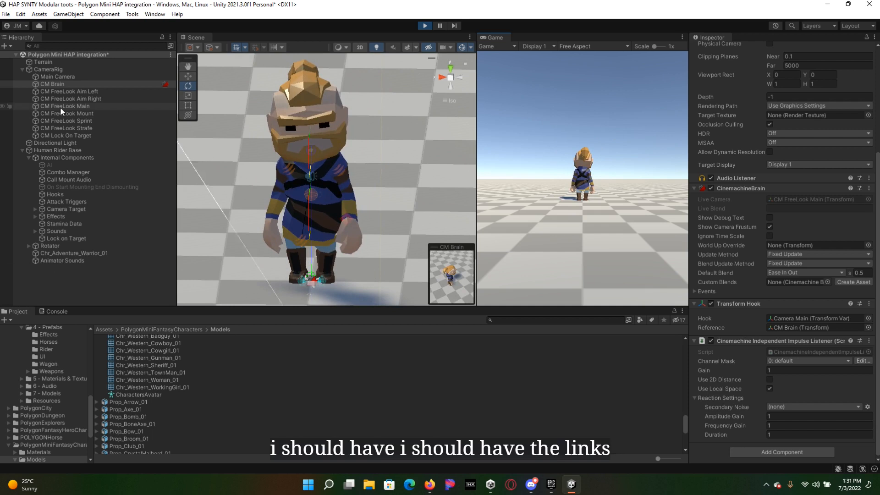
Step: Deactivate the Main Camera under CameraRig while the game runs and walk the character around
{"action": "left_click", "coordinate": [75, 76]}
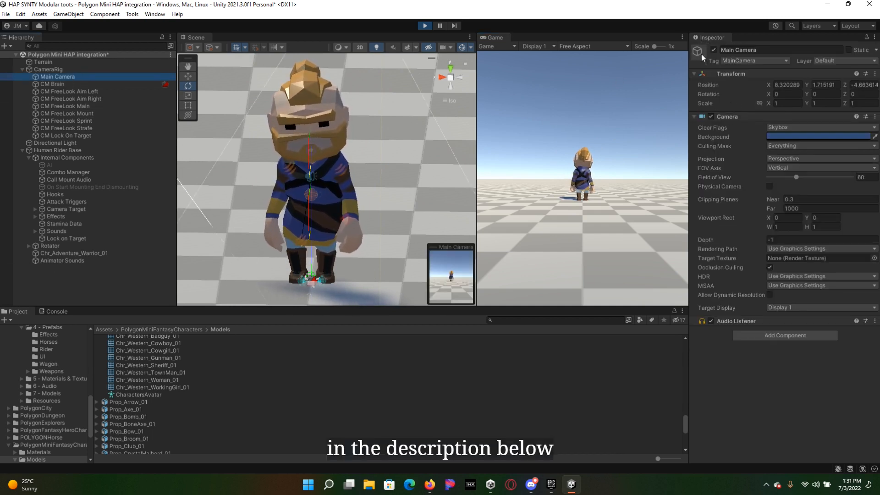
{"action": "left_click", "coordinate": [714, 50]}
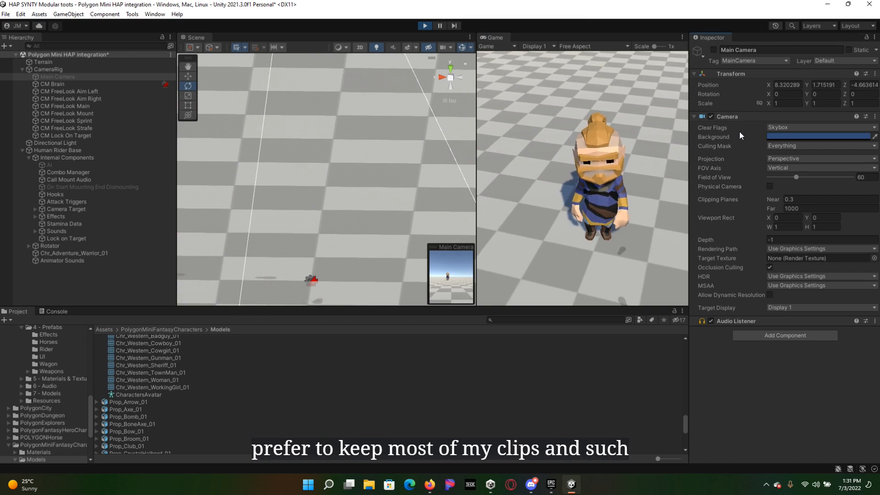
{"action": "key", "text": "w"}
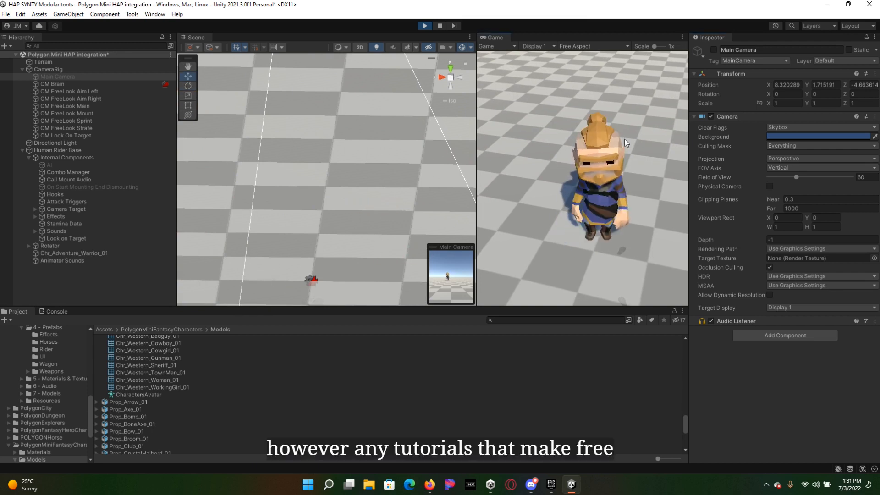
{"action": "key", "text": "s"}
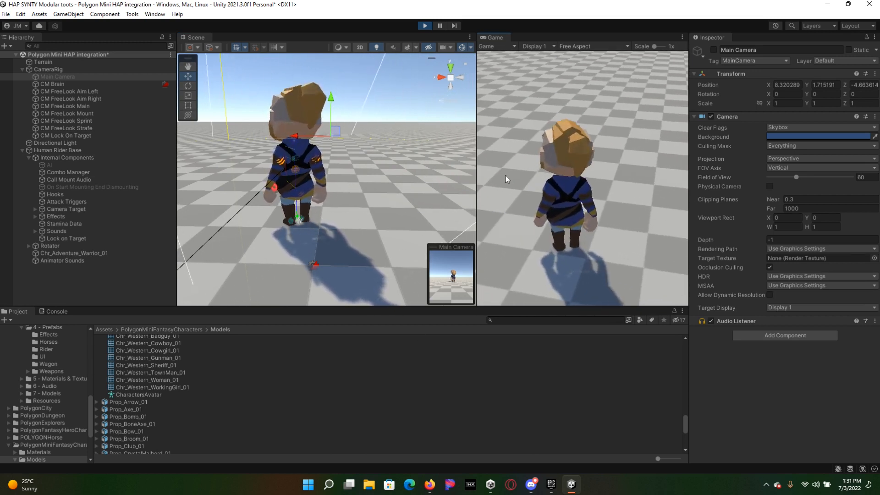
{"action": "key", "text": "d"}
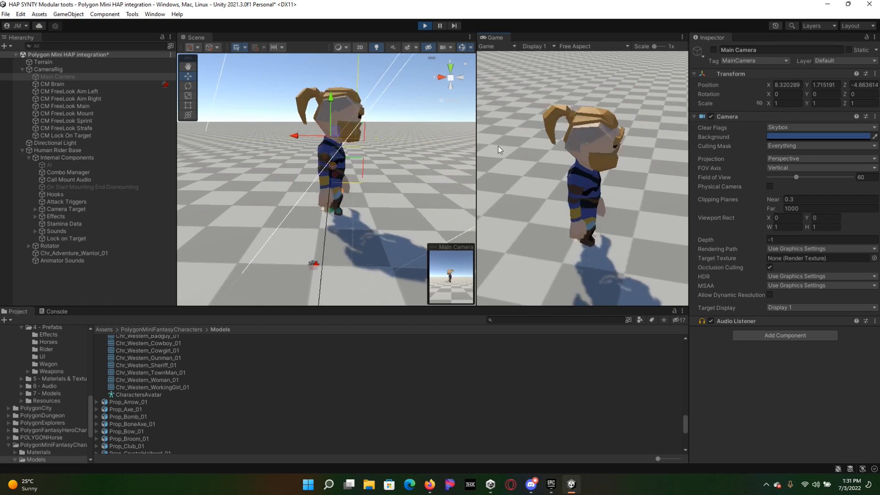
Step: Test a series of repeated attacks with the character and exit play mode
{"action": "left_click", "coordinate": [498, 147]}
{"action": "left_click", "coordinate": [498, 147]}
{"action": "left_click", "coordinate": [499, 147]}
{"action": "left_click", "coordinate": [498, 147]}
{"action": "left_click", "coordinate": [499, 146]}
{"action": "left_click", "coordinate": [499, 146]}
{"action": "left_click", "coordinate": [499, 147]}
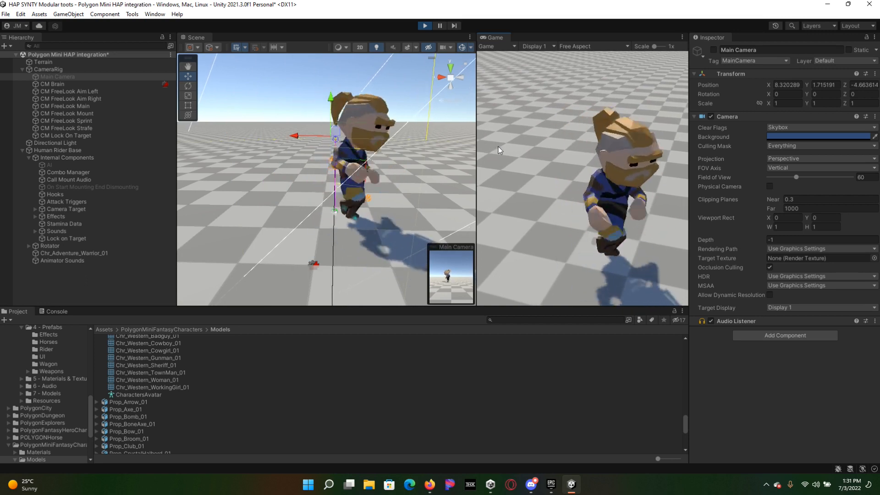
{"action": "left_click", "coordinate": [425, 26]}
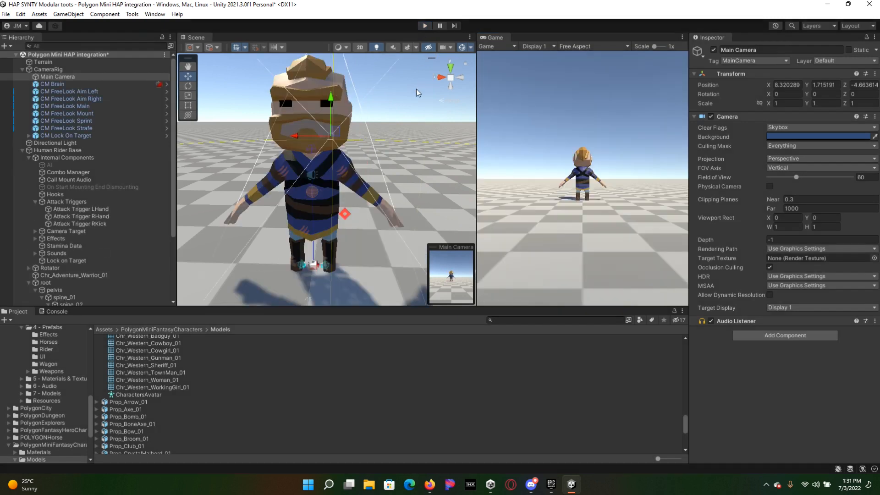
{"action": "key", "text": "alt"}
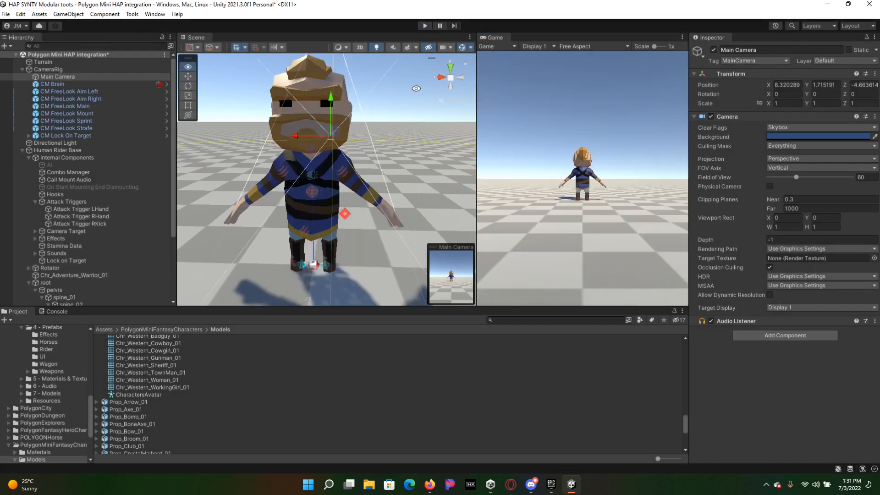